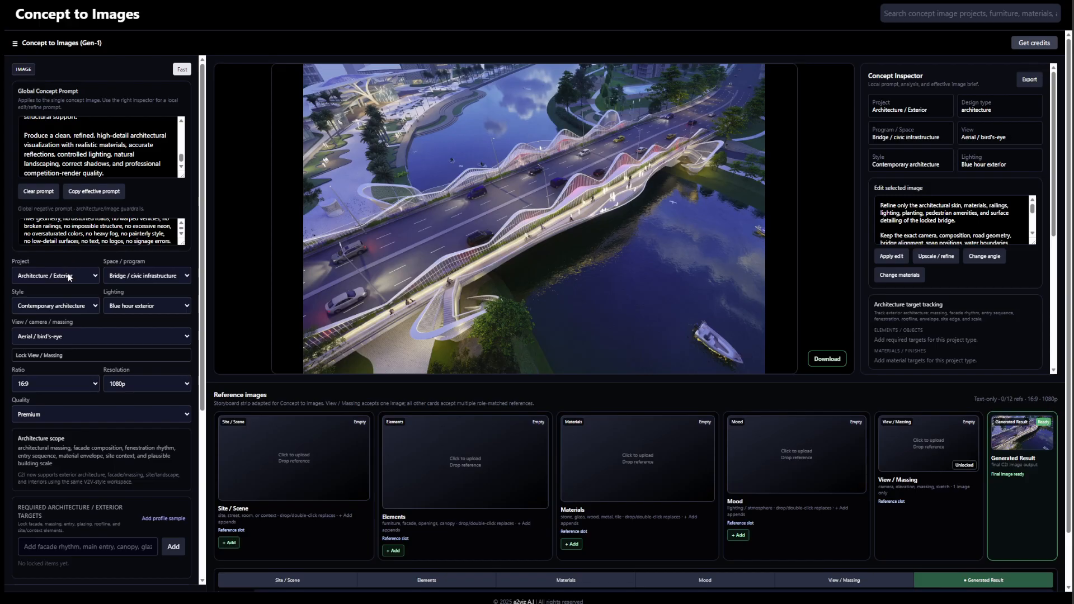
Set the project to Architecture / Exterior and the space/program to Bridge / civic infrastructure
{"action": "left_click", "coordinate": [69, 275]}
{"action": "left_click", "coordinate": [56, 313]}
{"action": "left_click", "coordinate": [59, 281]}
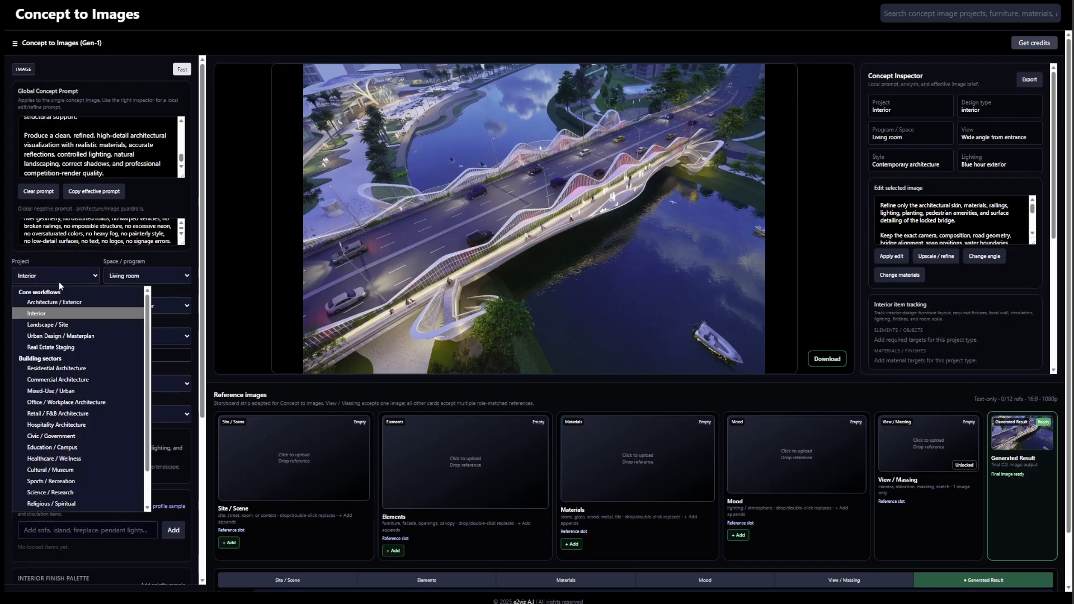
{"action": "left_click", "coordinate": [56, 303]}
{"action": "left_click", "coordinate": [143, 280]}
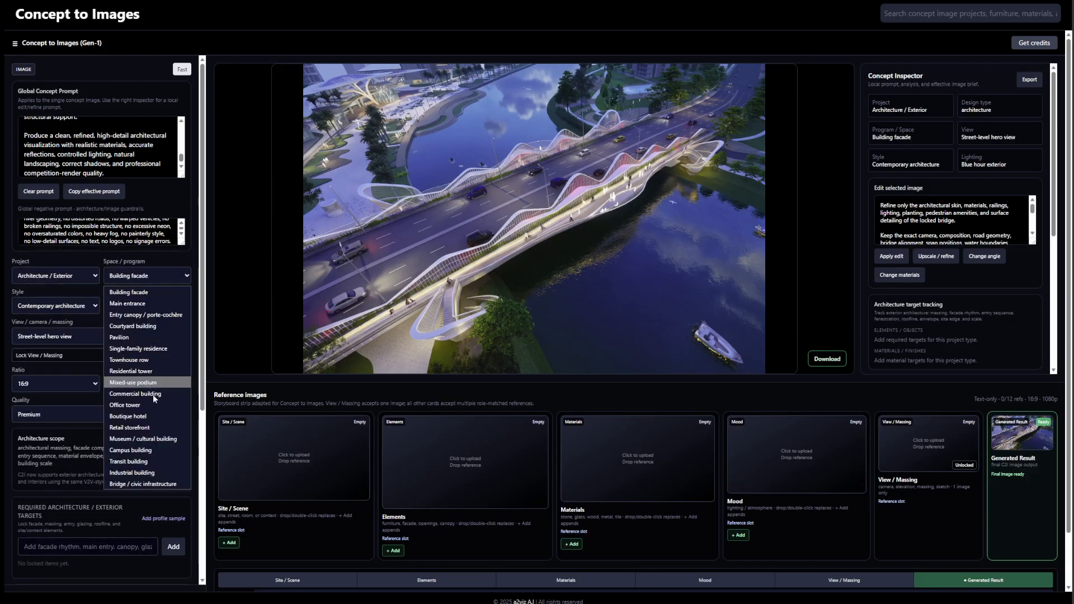
{"action": "left_click", "coordinate": [143, 484]}
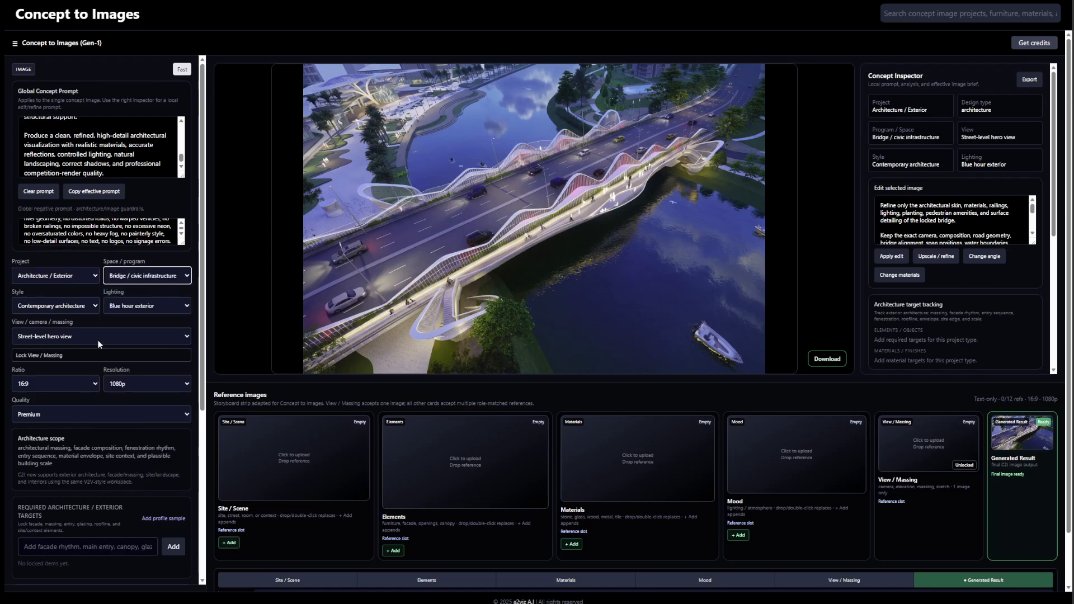
Set the style to Contemporary architecture and the lighting to Blue hour exterior
{"action": "left_click", "coordinate": [65, 307]}
{"action": "left_click", "coordinate": [47, 339]}
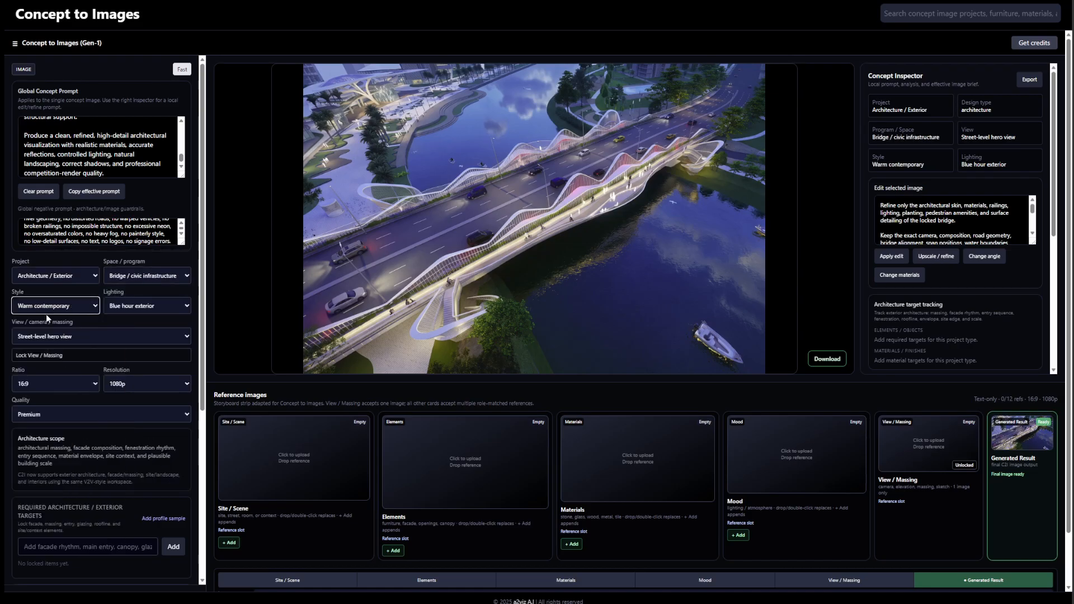
{"action": "left_click", "coordinate": [47, 307]}
{"action": "left_click", "coordinate": [45, 346]}
{"action": "left_click", "coordinate": [149, 306]}
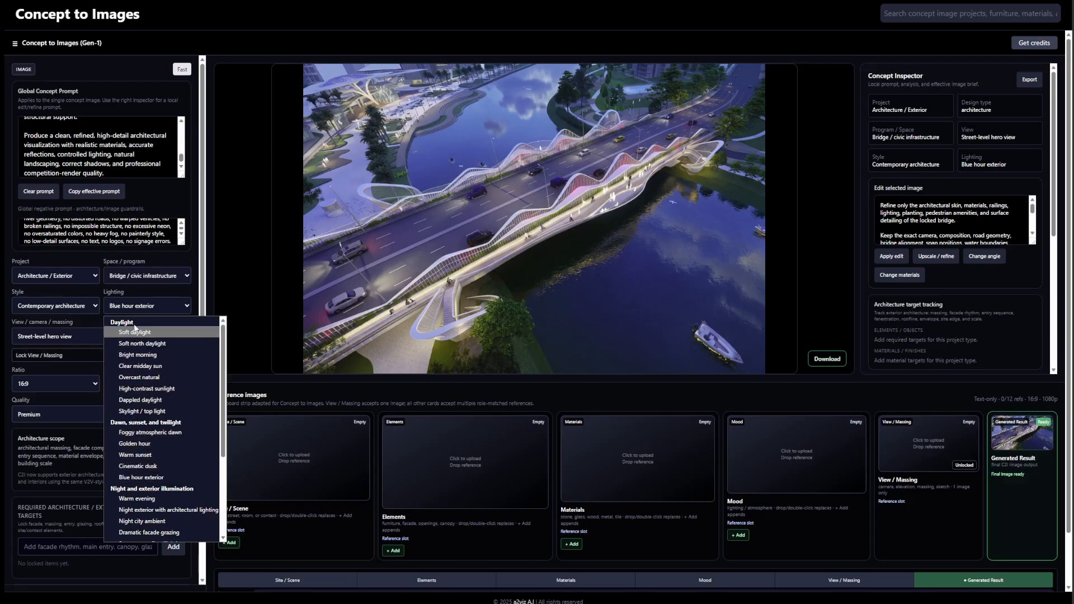
{"action": "scroll", "coordinate": [149, 481], "scroll_direction": "down", "scroll_amount": 3}
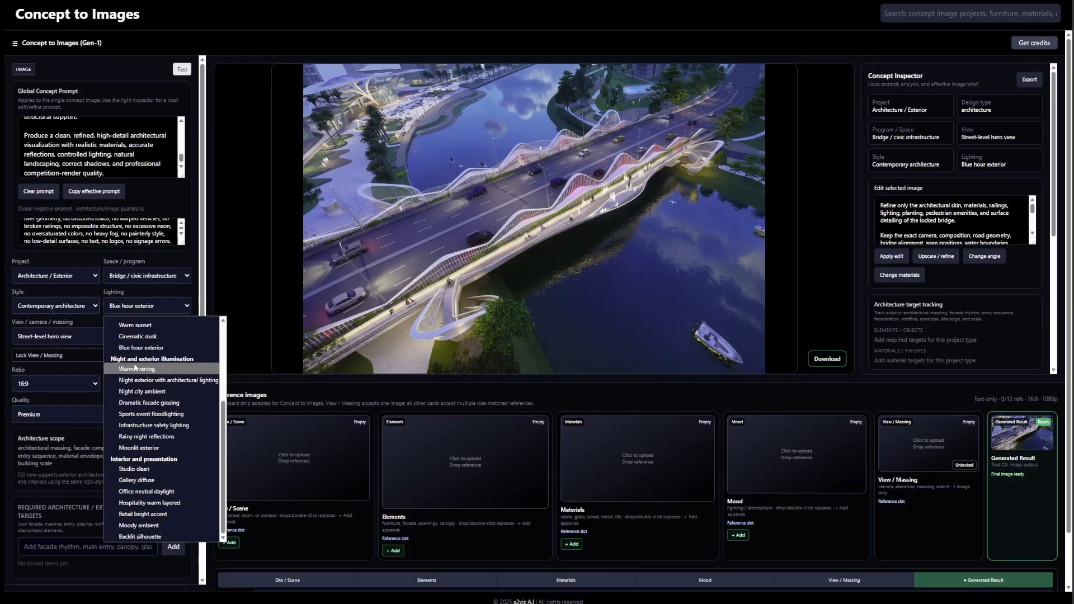
{"action": "scroll", "coordinate": [140, 395], "scroll_direction": "up", "scroll_amount": 1}
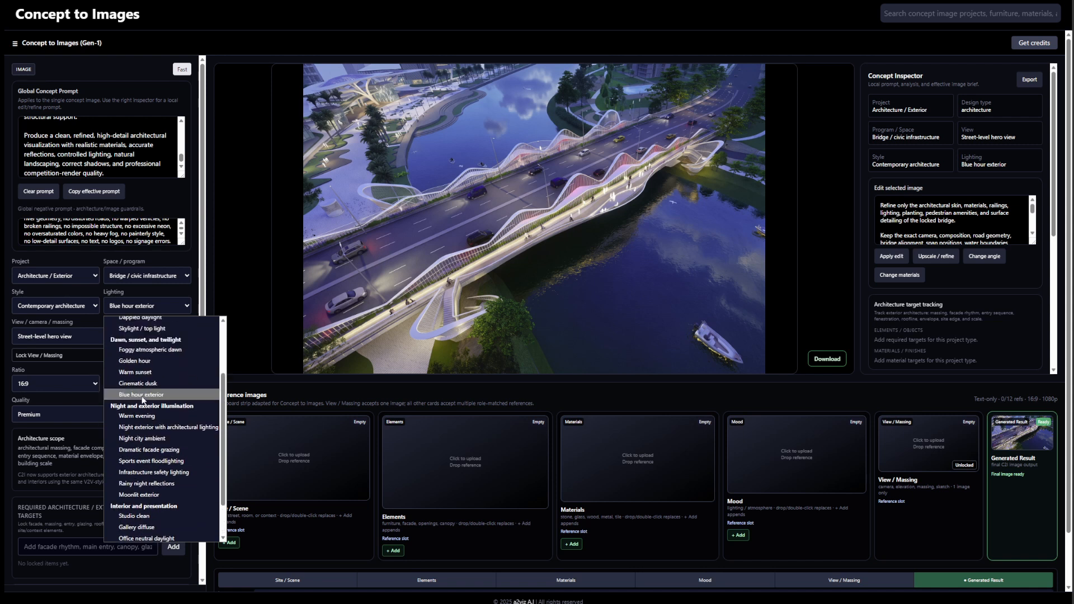
{"action": "left_click", "coordinate": [139, 395]}
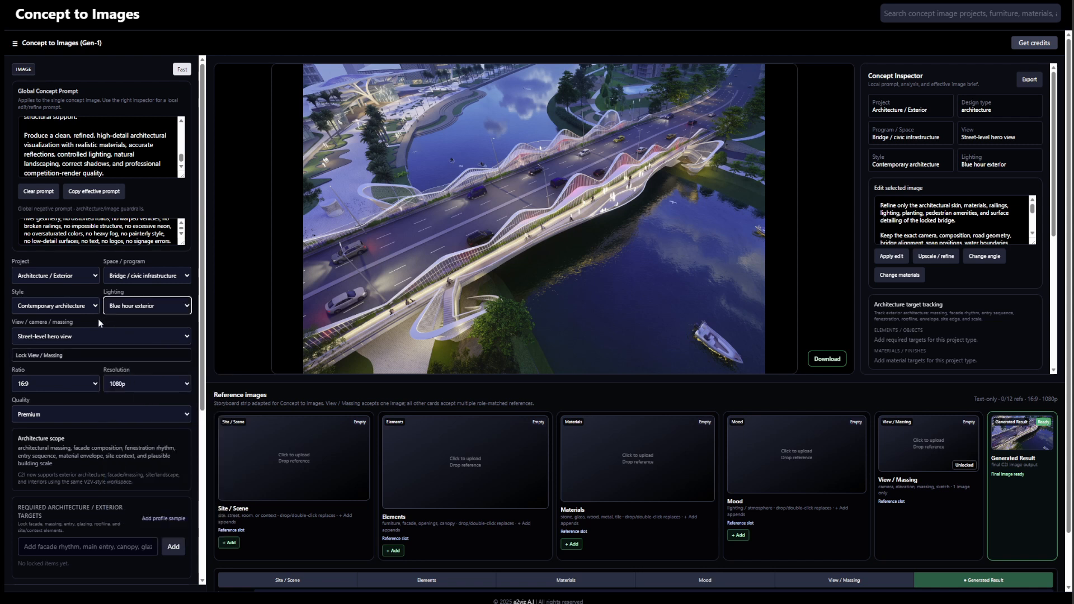
Set the view/camera to Aerial / bird's-eye and leave the resolution at 1080p
{"action": "left_click", "coordinate": [84, 335]}
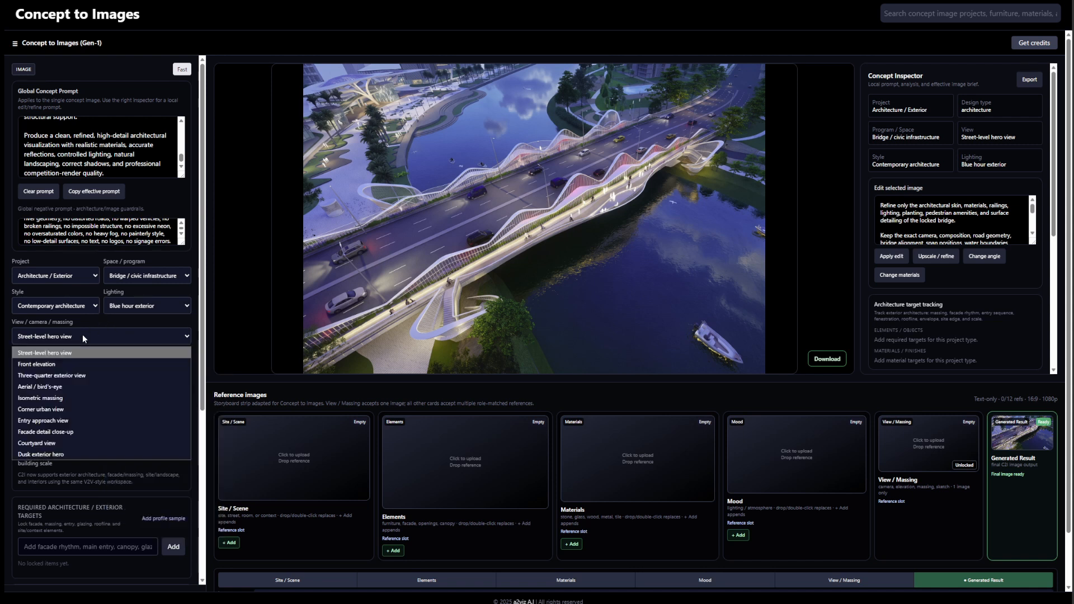
{"action": "left_click", "coordinate": [78, 386]}
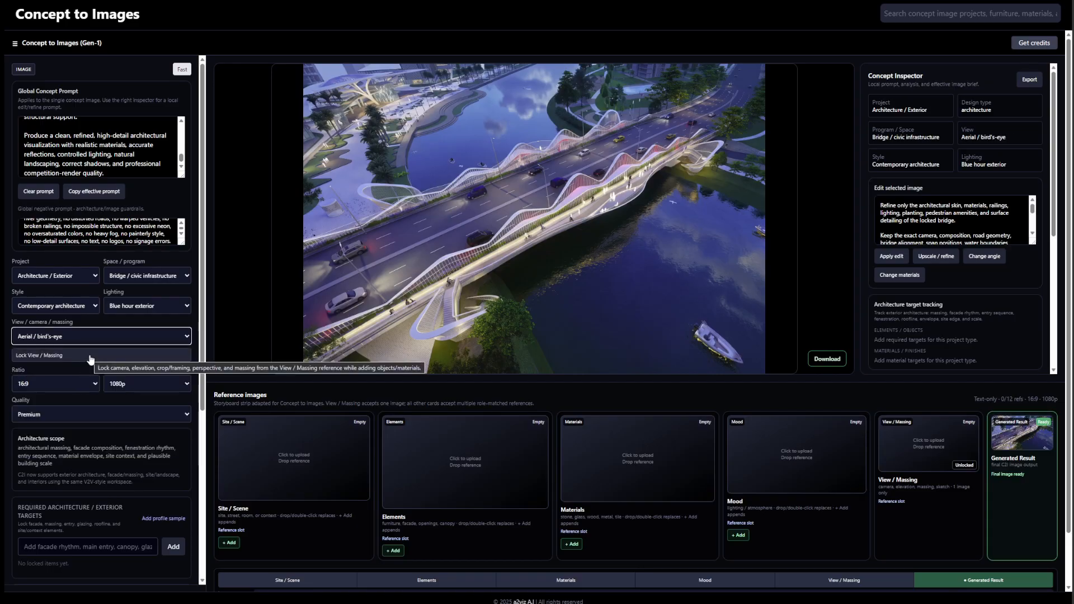
{"action": "scroll", "coordinate": [109, 400], "scroll_direction": "down", "scroll_amount": 3}
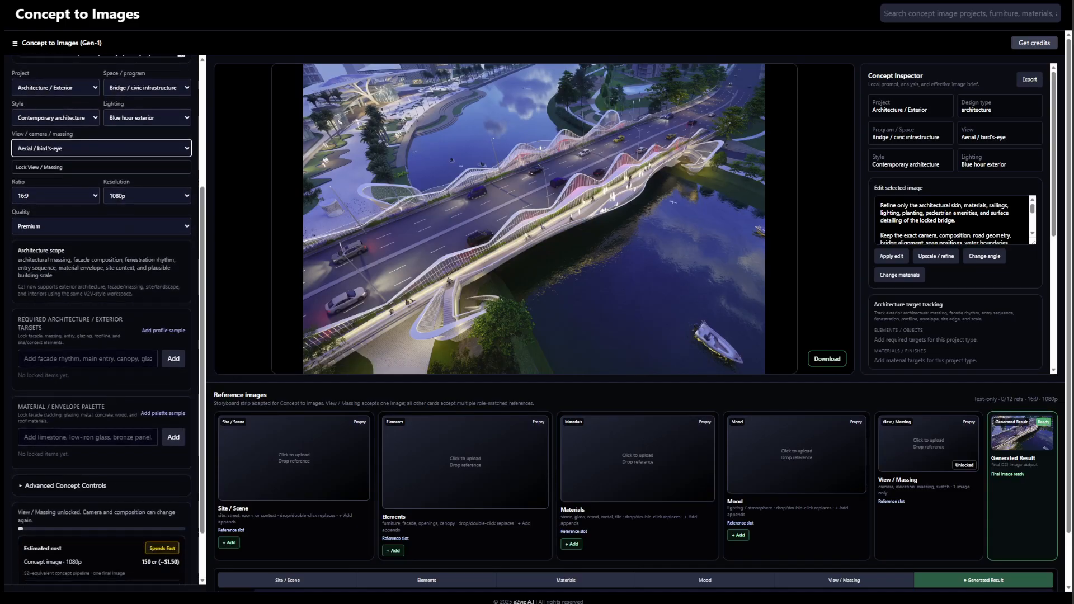
{"action": "left_click", "coordinate": [126, 196]}
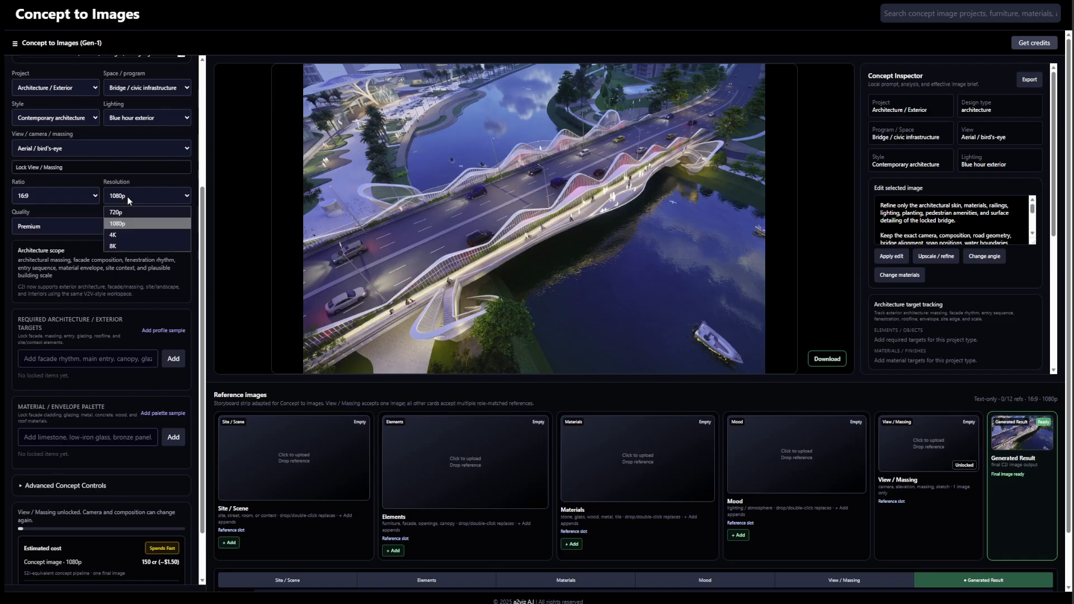
{"action": "left_click", "coordinate": [126, 197]}
Add "preserve exact locked bridge geometry" to the required architecture / exterior targets
{"action": "scroll", "coordinate": [117, 279], "scroll_direction": "down", "scroll_amount": 2}
{"action": "scroll", "coordinate": [116, 308], "scroll_direction": "down", "scroll_amount": 1}
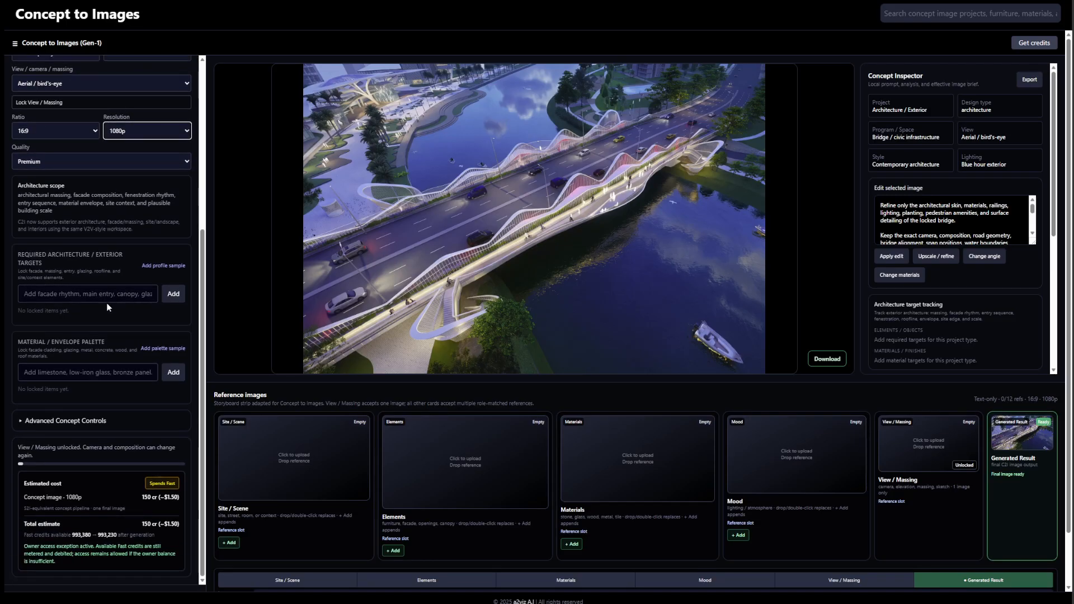
{"action": "left_click", "coordinate": [96, 293]}
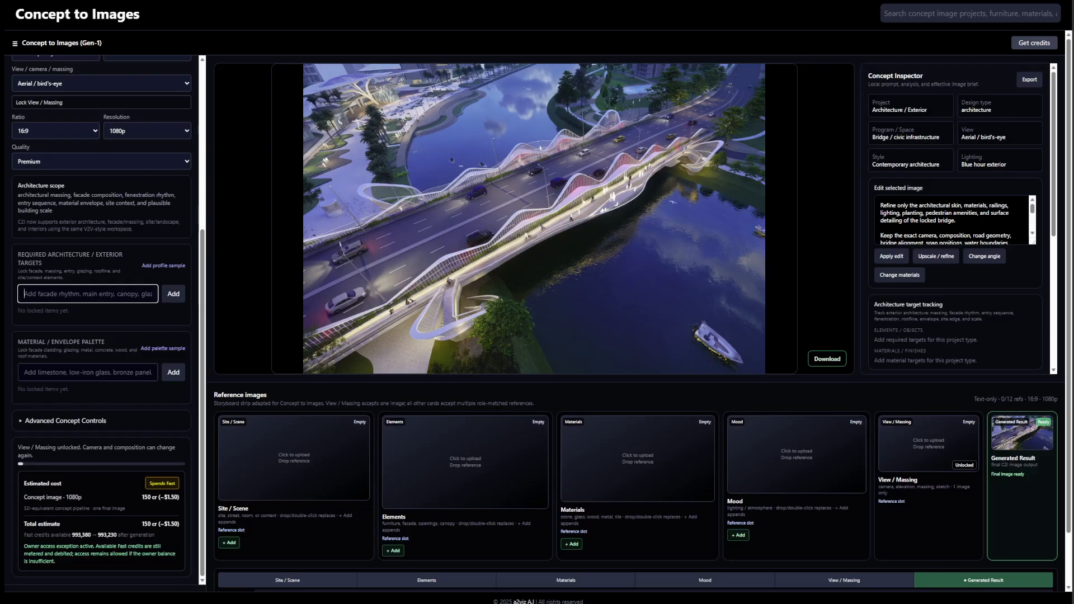
{"action": "left_click", "coordinate": [88, 373]}
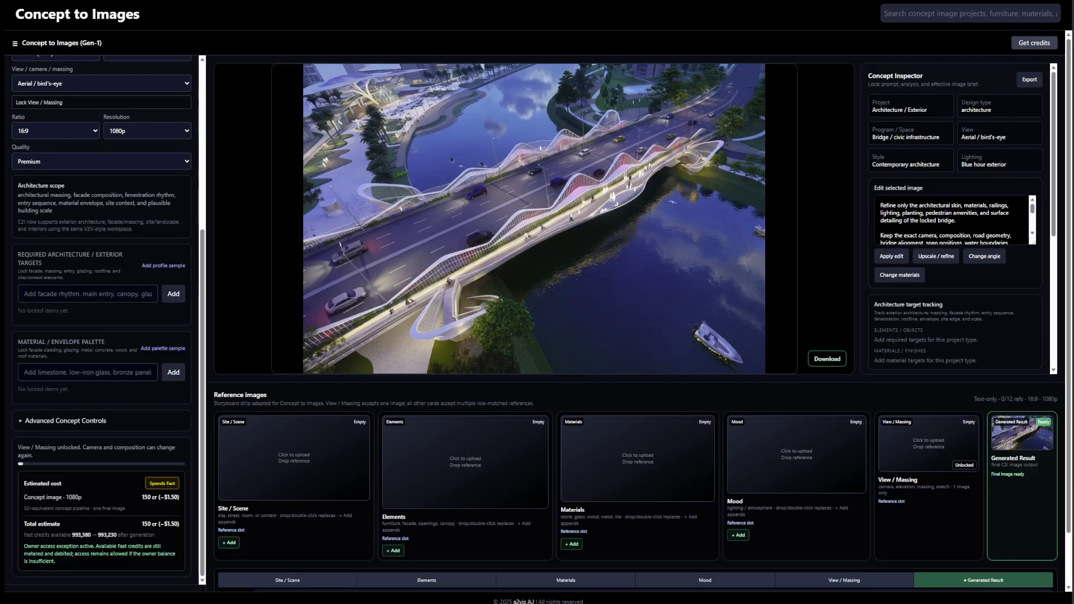
{"action": "left_click", "coordinate": [157, 302]}
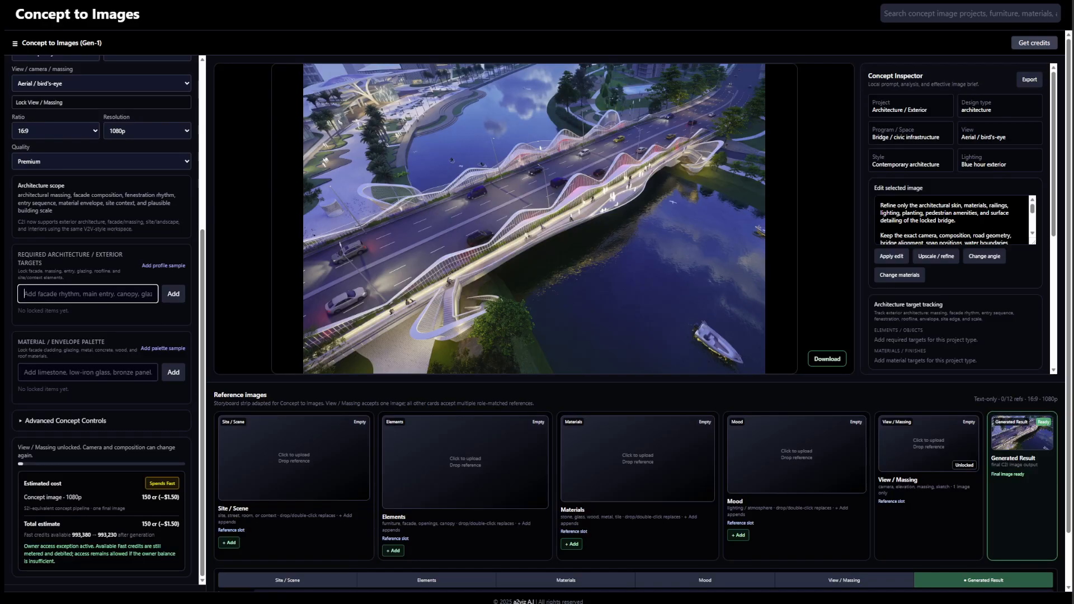
{"action": "type", "text": "preserve exact locked bridge geometry"}
{"action": "left_click", "coordinate": [174, 294]}
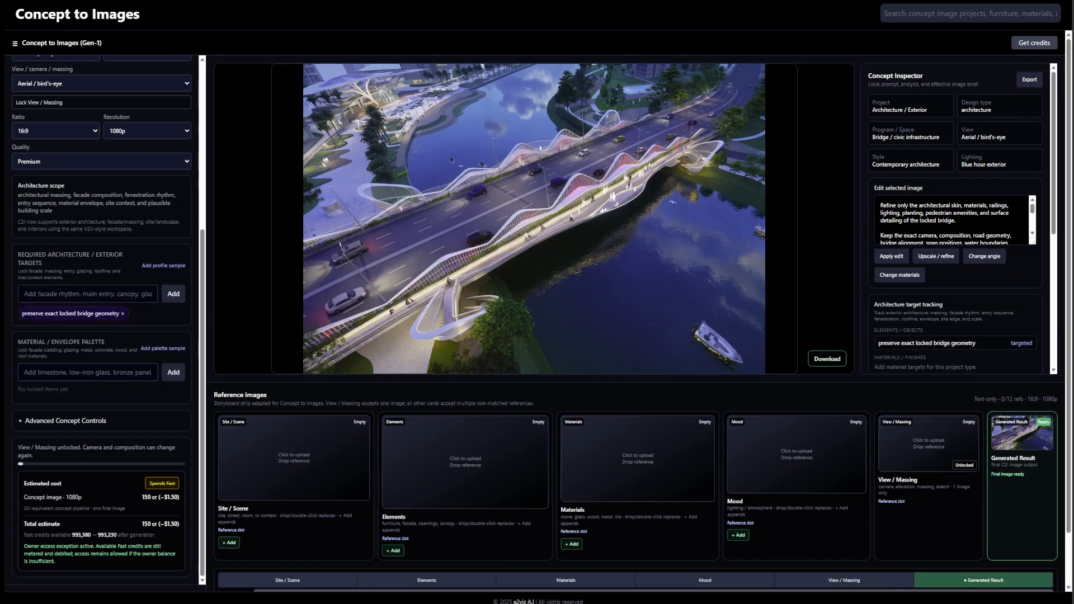
Add the required targets "preserve exact aerial camera and crop" and "preserve road lanes and bridge alignment"
{"action": "left_click", "coordinate": [88, 294]}
{"action": "type", "text": "preserve exact aerial camera and crop"}
{"action": "left_click", "coordinate": [172, 294]}
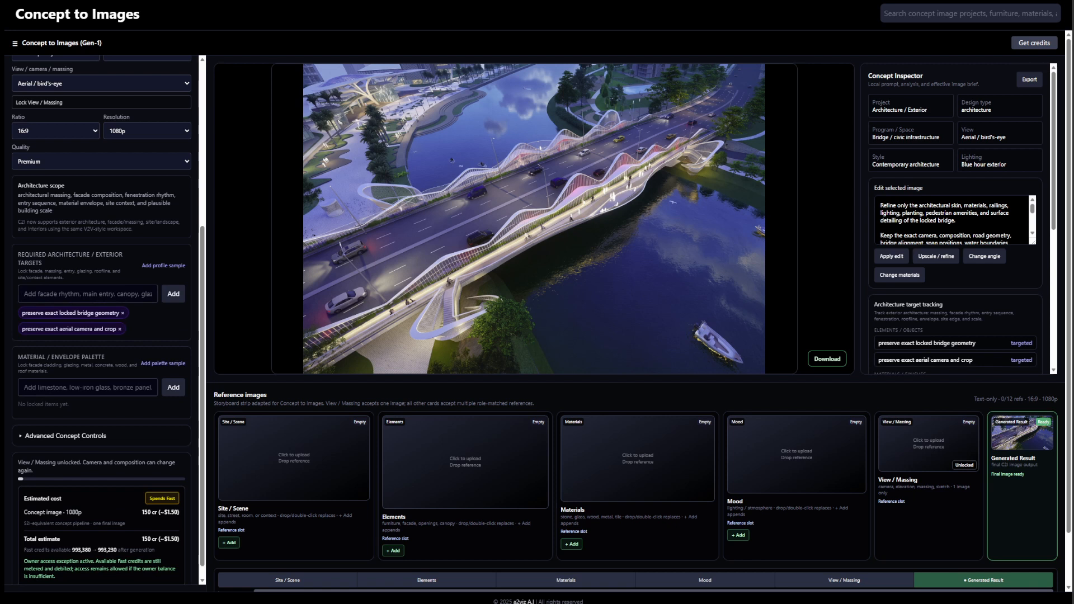
{"action": "left_click", "coordinate": [86, 295]}
{"action": "type", "text": "preserve road lanes and bridge alignment"}
{"action": "left_click", "coordinate": [174, 294]}
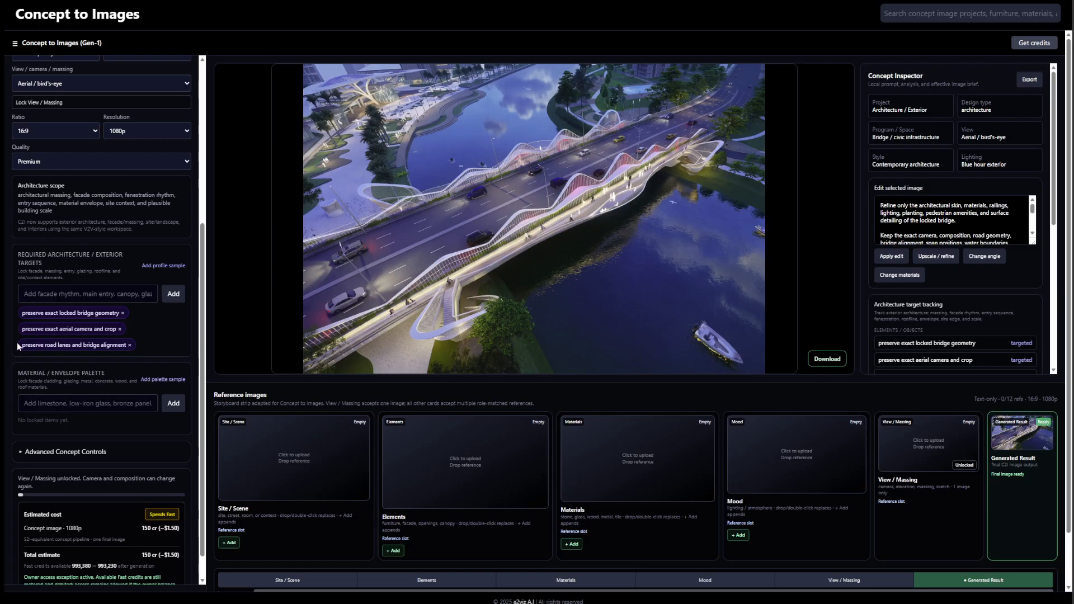
Add the required targets "preserve water and landscape boundaries" and "flowing white steel wave ribs"
{"action": "left_click", "coordinate": [88, 294]}
{"action": "type", "text": "preserve water and landscape boundaries"}
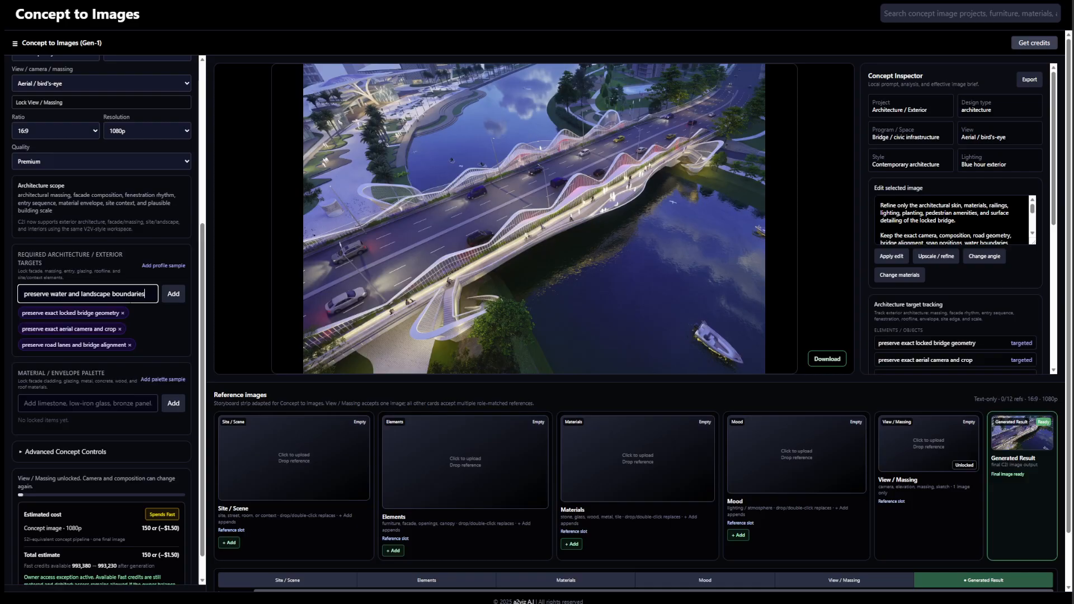
{"action": "left_click", "coordinate": [173, 294]}
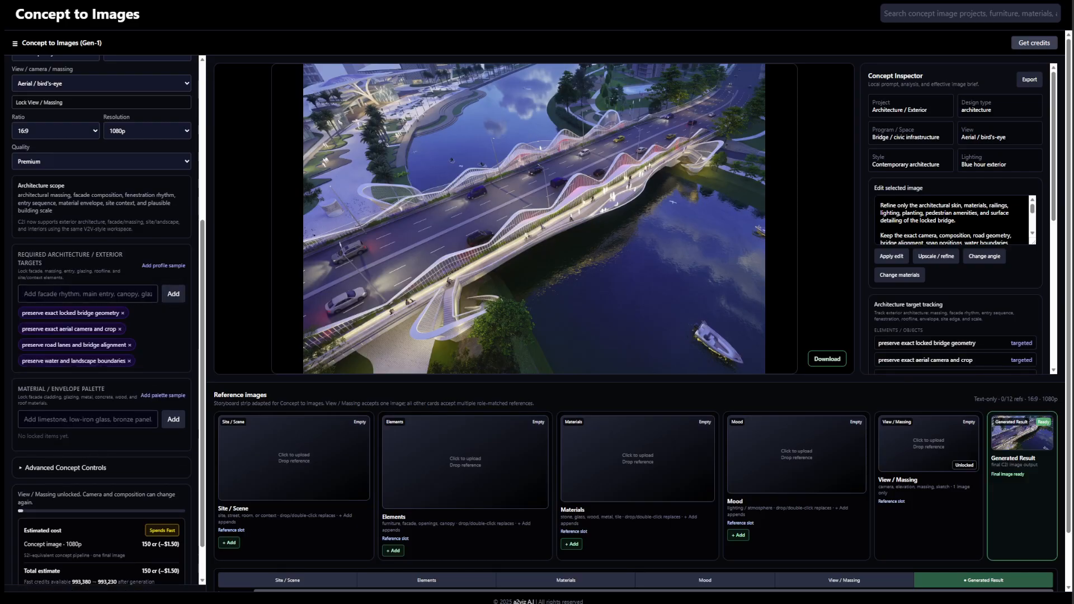
{"action": "left_click", "coordinate": [88, 294]}
{"action": "type", "text": "flowing white steel wave ribs"}
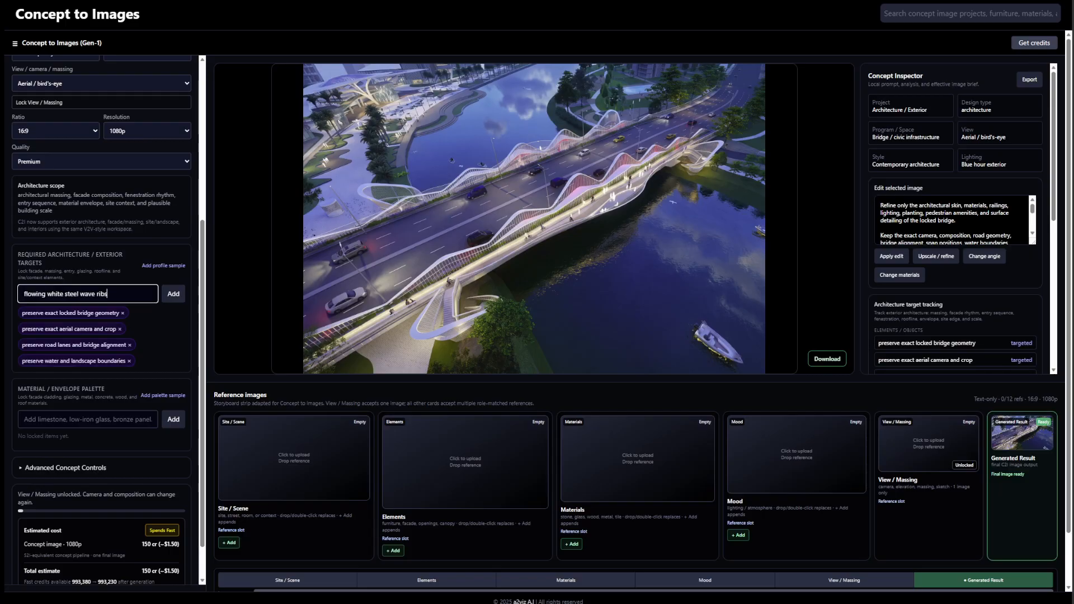
{"action": "left_click", "coordinate": [174, 294]}
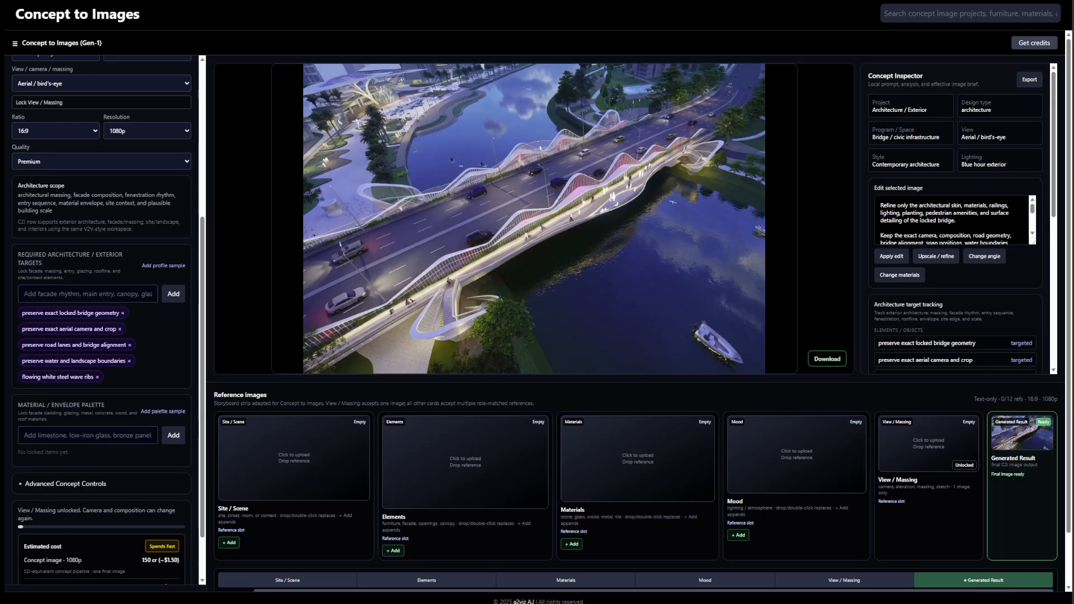
Add the required targets "separated pedestrian and cycling promenade" and "accessible ramps and stair connections"
{"action": "left_click", "coordinate": [88, 294]}
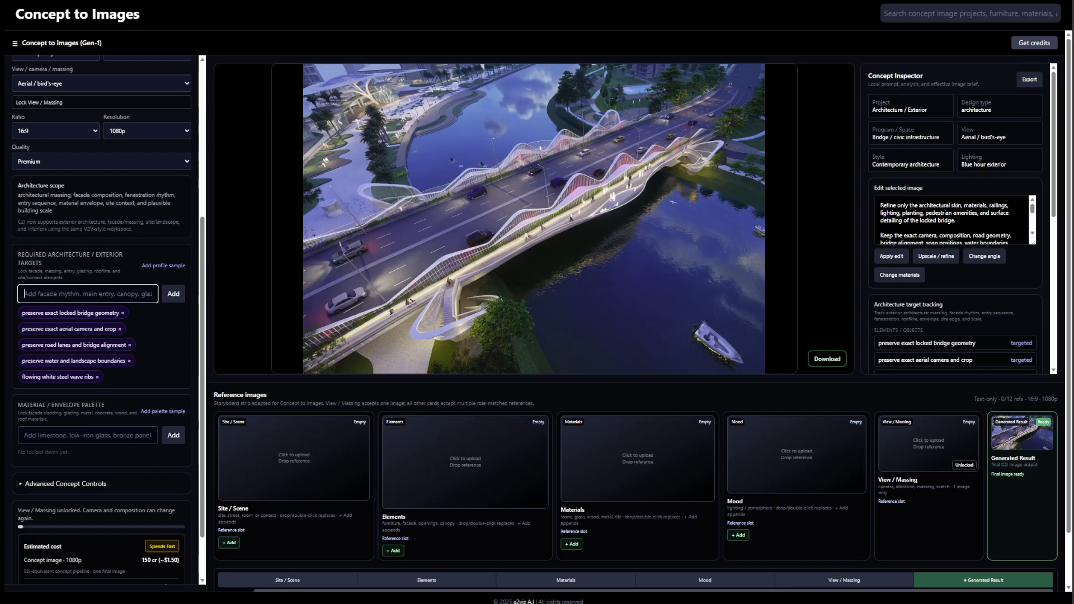
{"action": "type", "text": "separated pedestrian and cycling promenade"}
{"action": "left_click", "coordinate": [167, 296]}
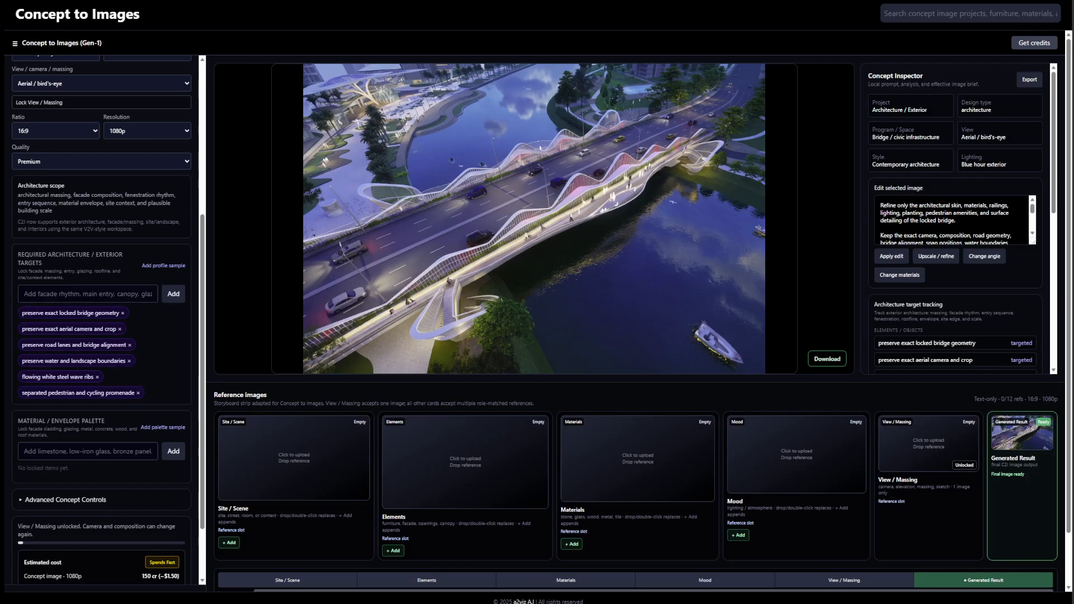
{"action": "left_click", "coordinate": [87, 293]}
{"action": "type", "text": "accessible ramps and stair connections"}
{"action": "left_click", "coordinate": [174, 294]}
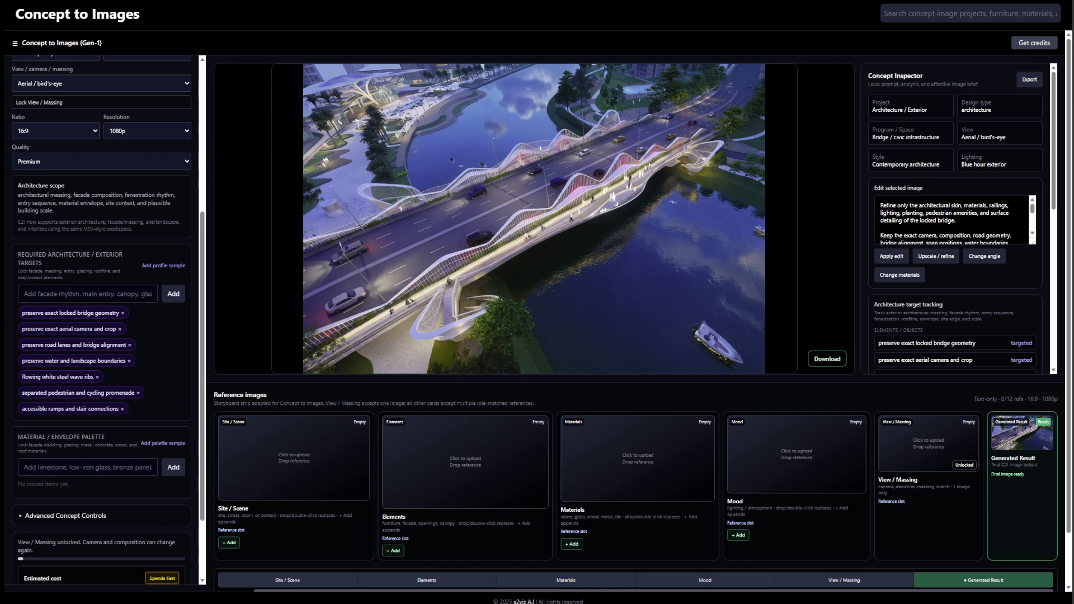
Add the required targets "integrated planter strips" and "warm-white linear LED lighting"
{"action": "left_click", "coordinate": [87, 294]}
{"action": "type", "text": "integrated planter strips"}
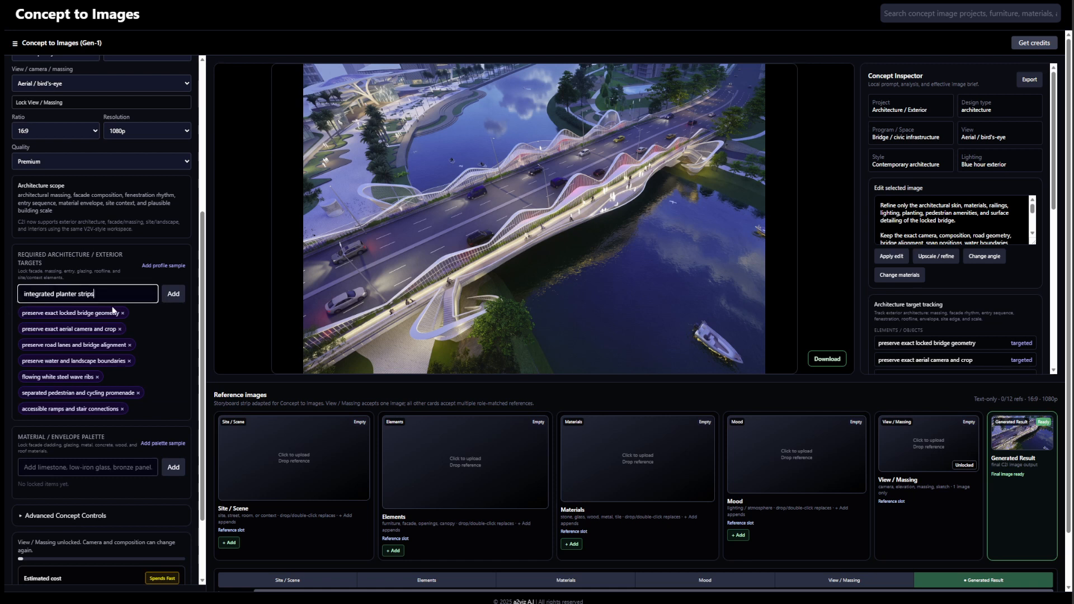
{"action": "left_click", "coordinate": [173, 294]}
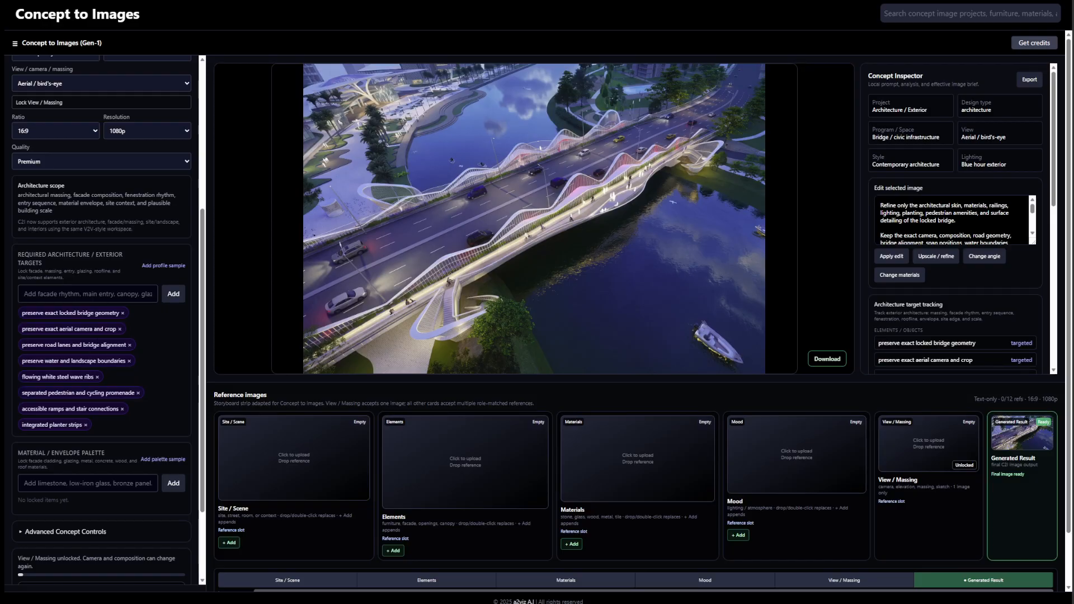
{"action": "left_click", "coordinate": [88, 294]}
{"action": "type", "text": "warm-white linear LED lighting"}
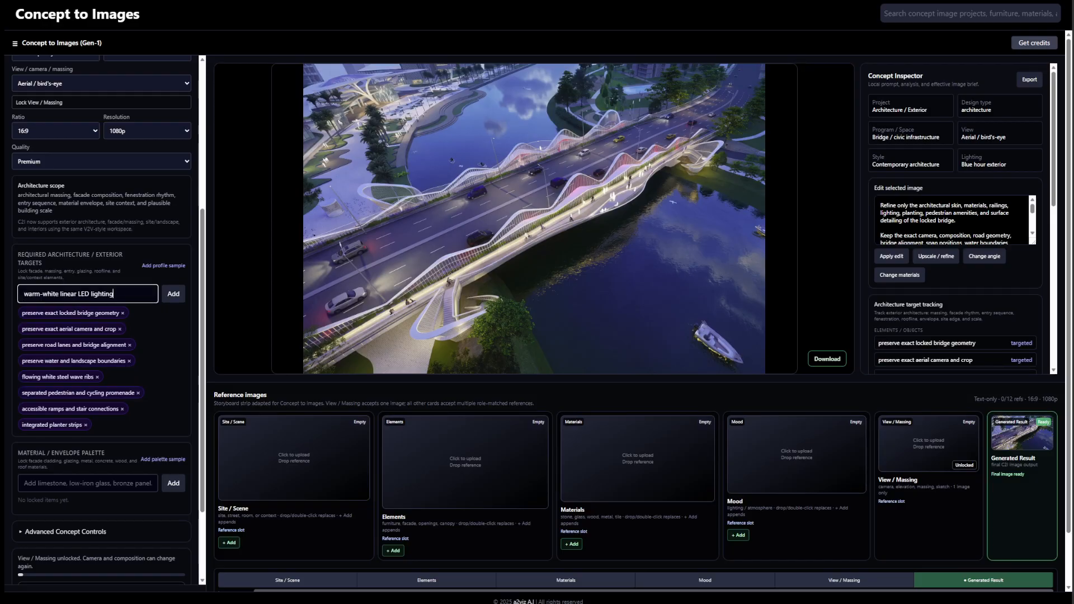
{"action": "left_click", "coordinate": [175, 296]}
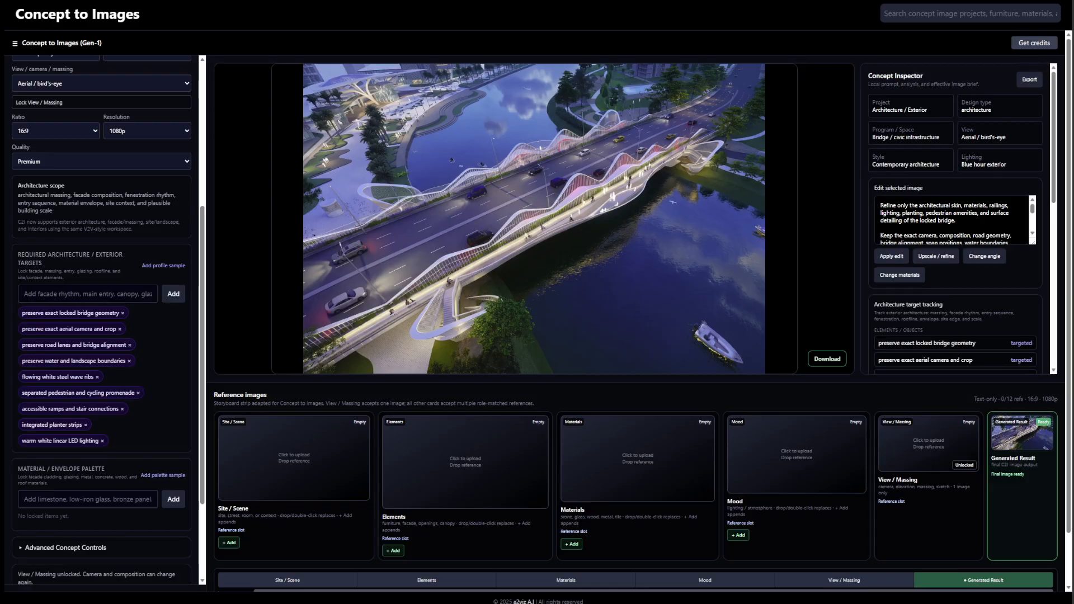
Add the required targets "selective red accent lighting" and "timber-look WPC decking"
{"action": "left_click", "coordinate": [88, 293]}
{"action": "type", "text": "selective red accent lighting"}
{"action": "left_click", "coordinate": [170, 297]}
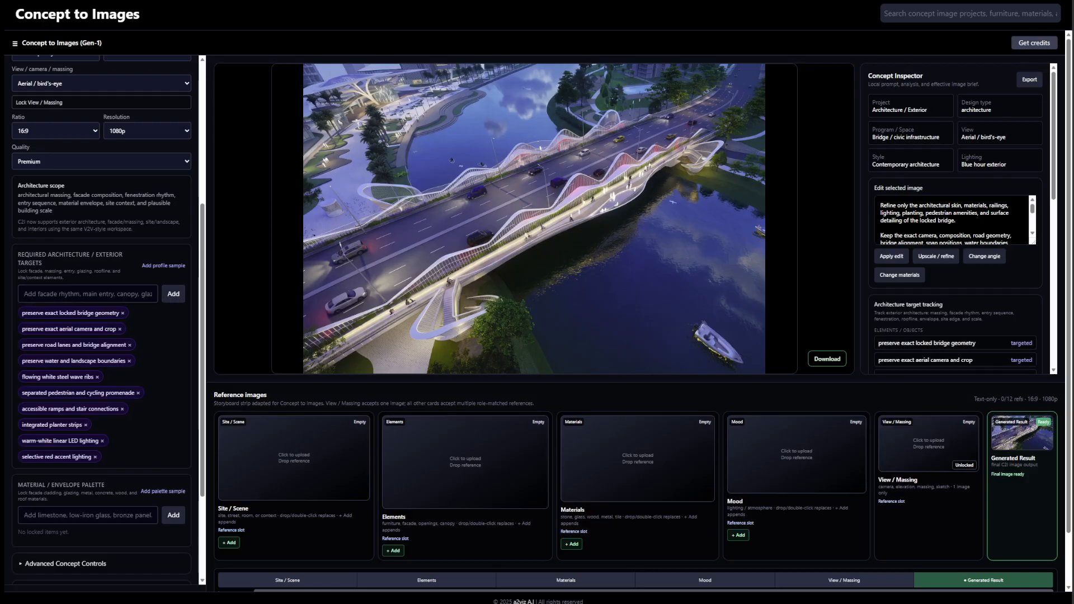
{"action": "left_click", "coordinate": [70, 294]}
{"action": "type", "text": "timber-look WPC decking"}
{"action": "left_click", "coordinate": [174, 294]}
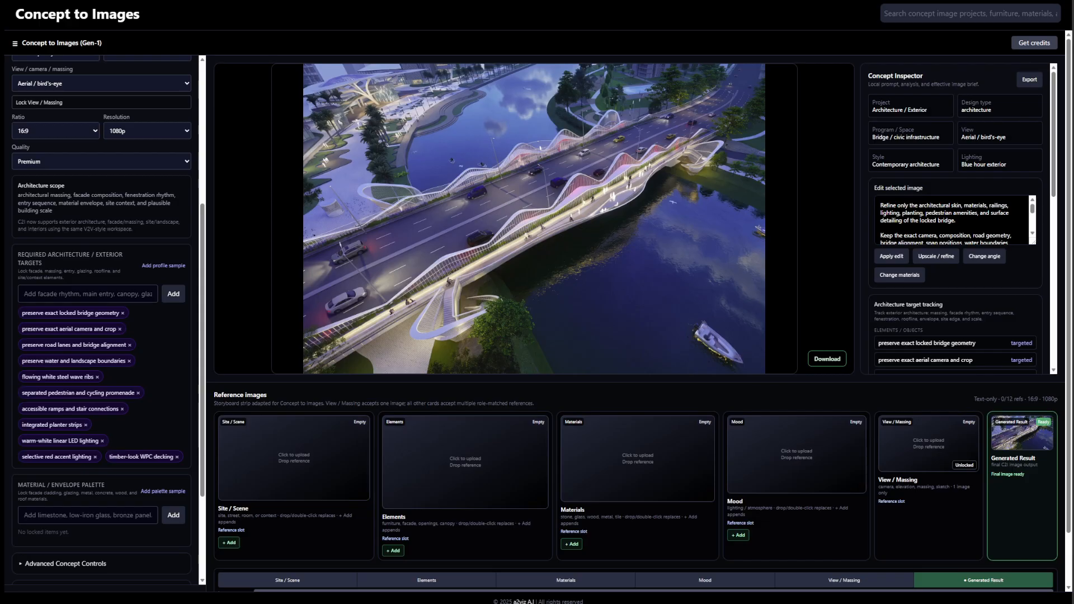
Add the required targets "beige-grey pebble-washed concrete" and "slim safe bridge railings"
{"action": "left_click", "coordinate": [70, 294]}
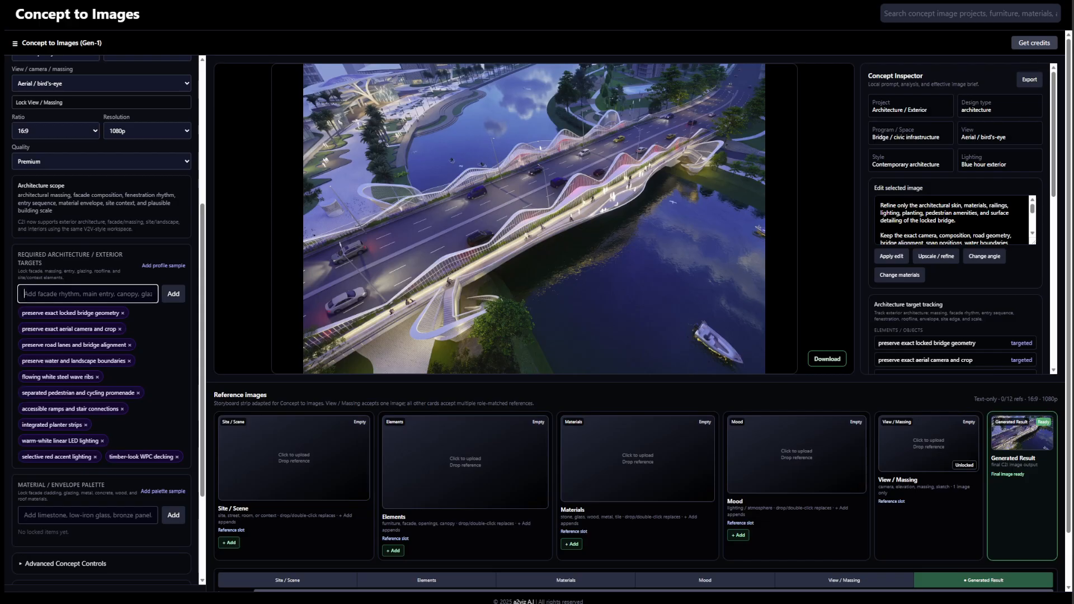
{"action": "type", "text": "beige-grey pebble-washed concrete"}
{"action": "left_click", "coordinate": [166, 295]}
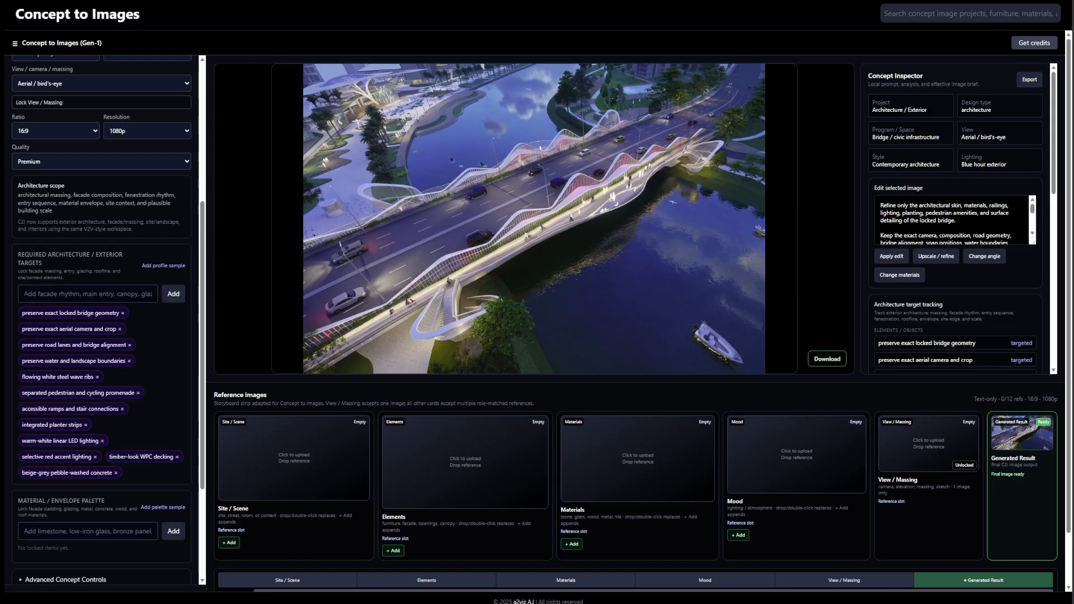
{"action": "left_click", "coordinate": [25, 294]}
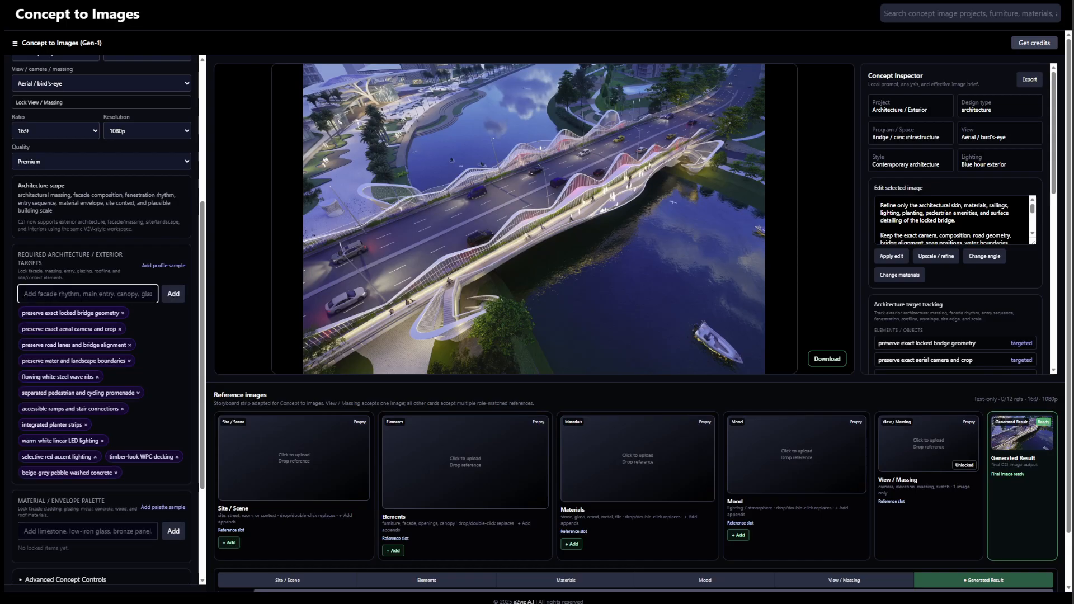
{"action": "type", "text": "slim safe bridge railings"}
{"action": "left_click", "coordinate": [174, 294]}
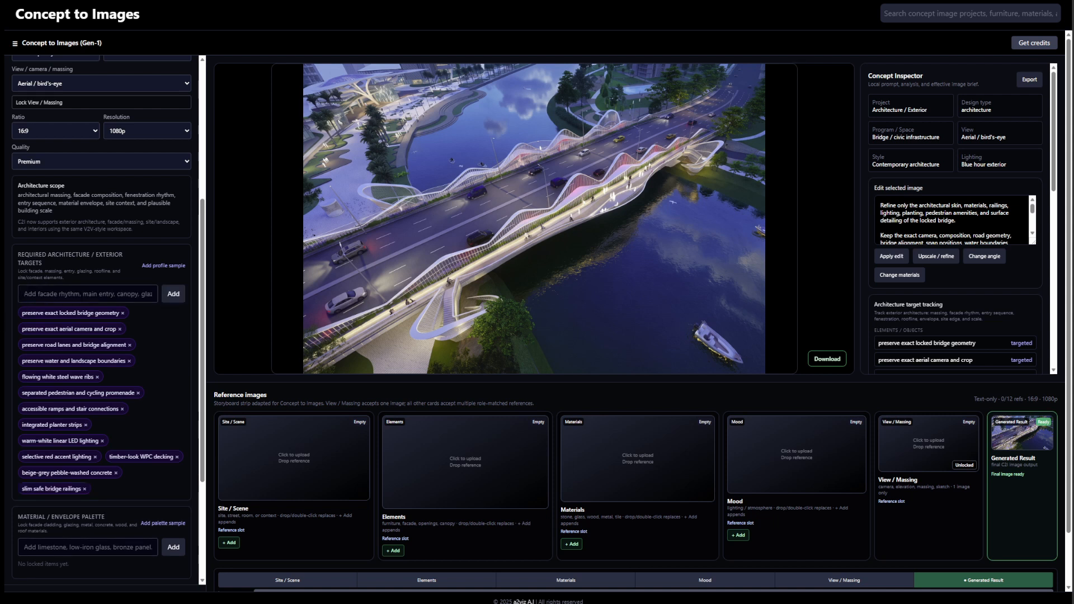
Add the required targets "realistic structural supports" and "realistic vehicles pedestrians and cyclists"
{"action": "left_click", "coordinate": [146, 294]}
{"action": "type", "text": "realistic structural supports"}
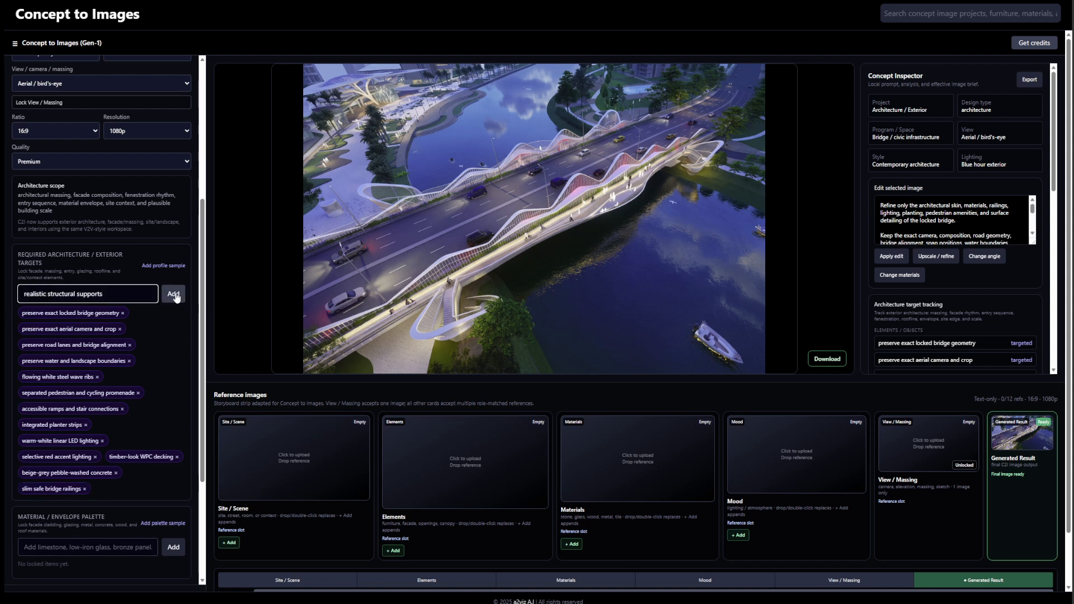
{"action": "left_click", "coordinate": [173, 295]}
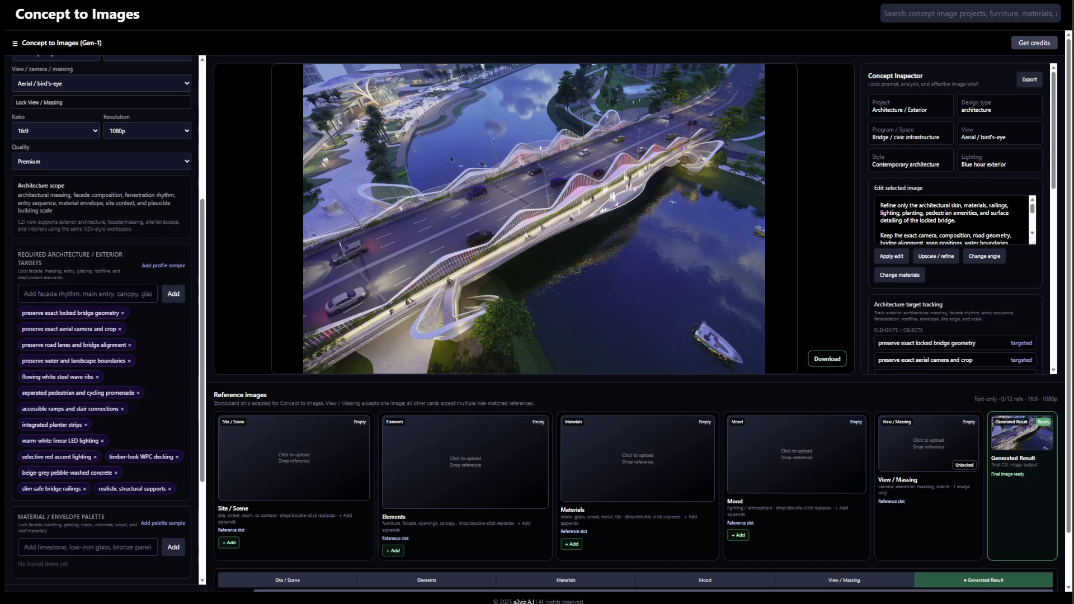
{"action": "left_click", "coordinate": [72, 294]}
{"action": "type", "text": "realistic vehicles pedestrians and cyclists"}
{"action": "left_click", "coordinate": [173, 294]}
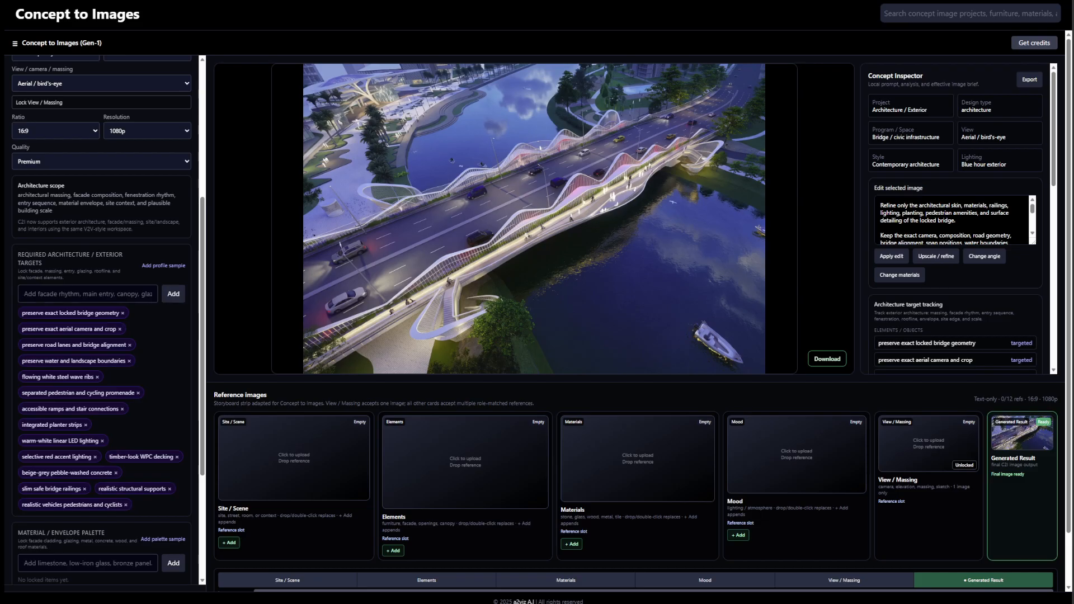
Add the required target "premium civic infrastructure visualization"
{"action": "left_click", "coordinate": [73, 294]}
{"action": "type", "text": "premium civic infrastructure visualization"}
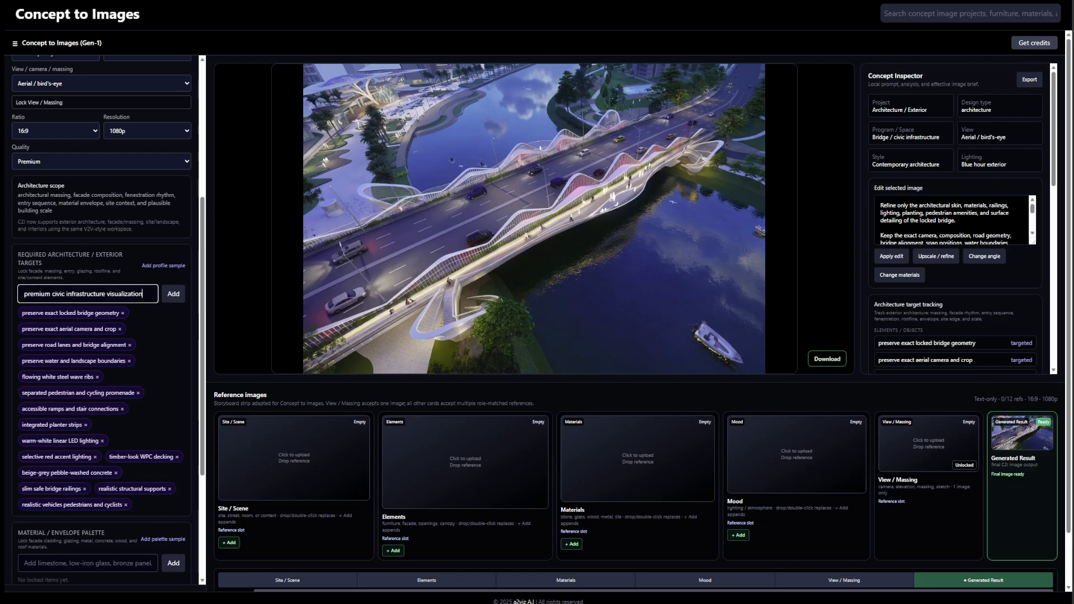
{"action": "left_click", "coordinate": [173, 294]}
Add "white powder-coated structural steel" and "light-grey powder-coated metal" to the material and envelope palette
{"action": "scroll", "coordinate": [65, 356], "scroll_direction": "down", "scroll_amount": 4}
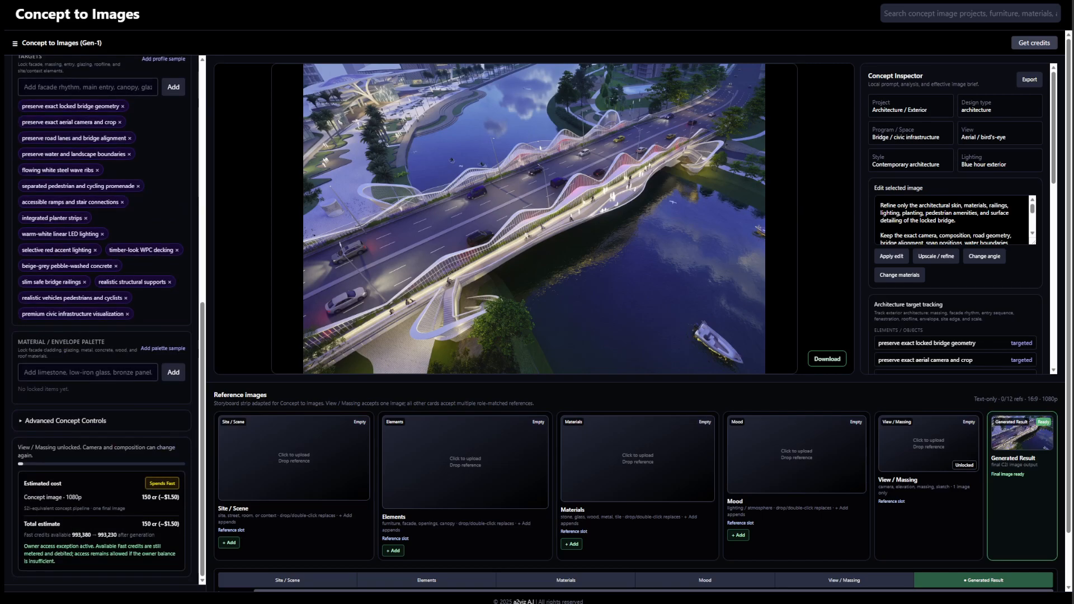
{"action": "left_click", "coordinate": [88, 373]}
{"action": "type", "text": "white powder-coated structural steel"}
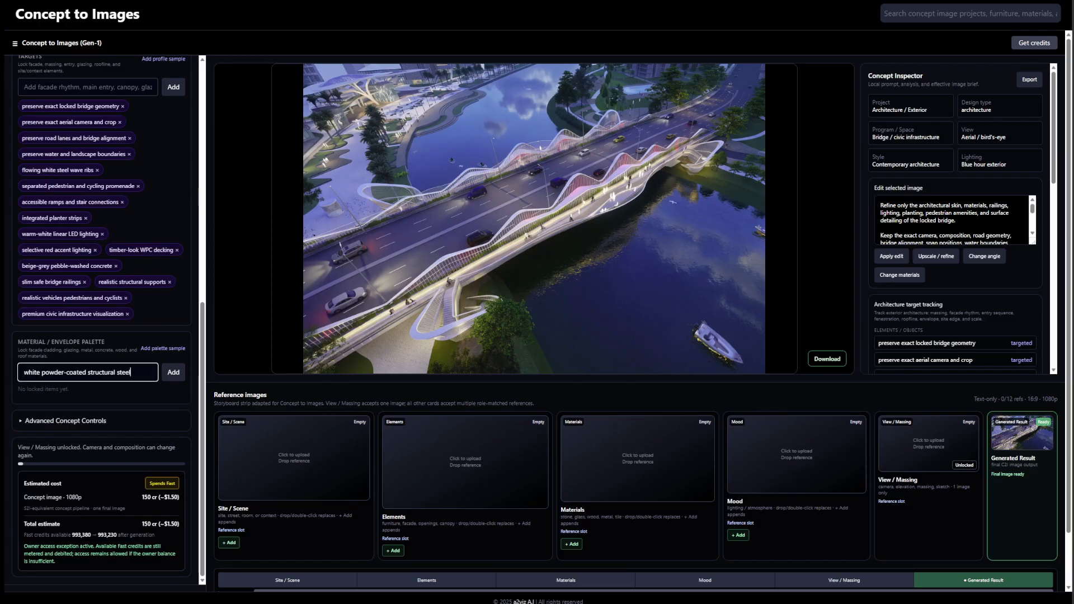
{"action": "left_click", "coordinate": [174, 372]}
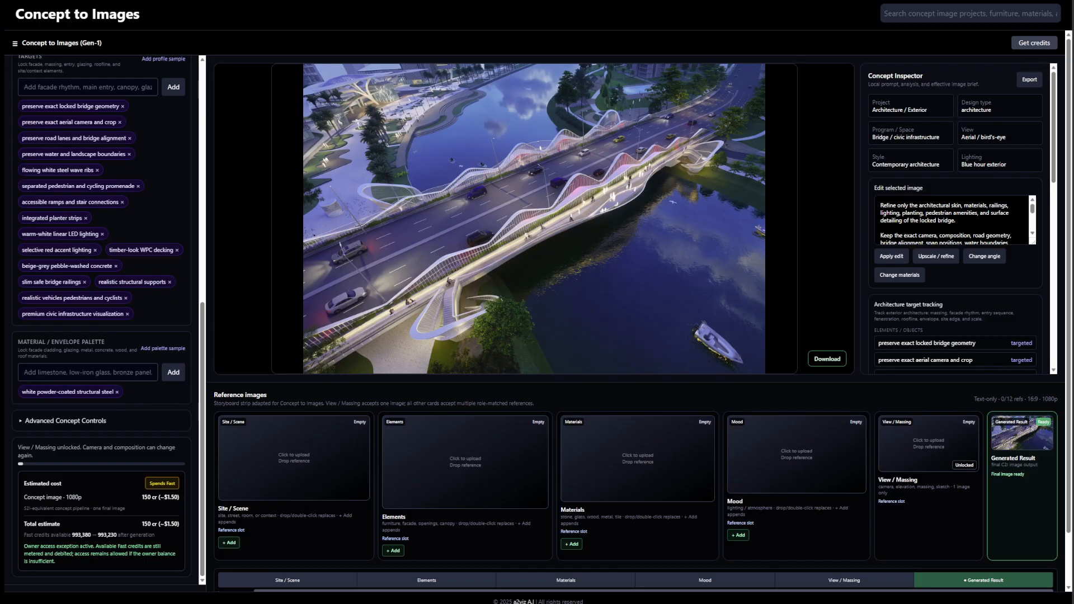
{"action": "left_click", "coordinate": [88, 372]}
{"action": "type", "text": "light-grey powder-coated metal"}
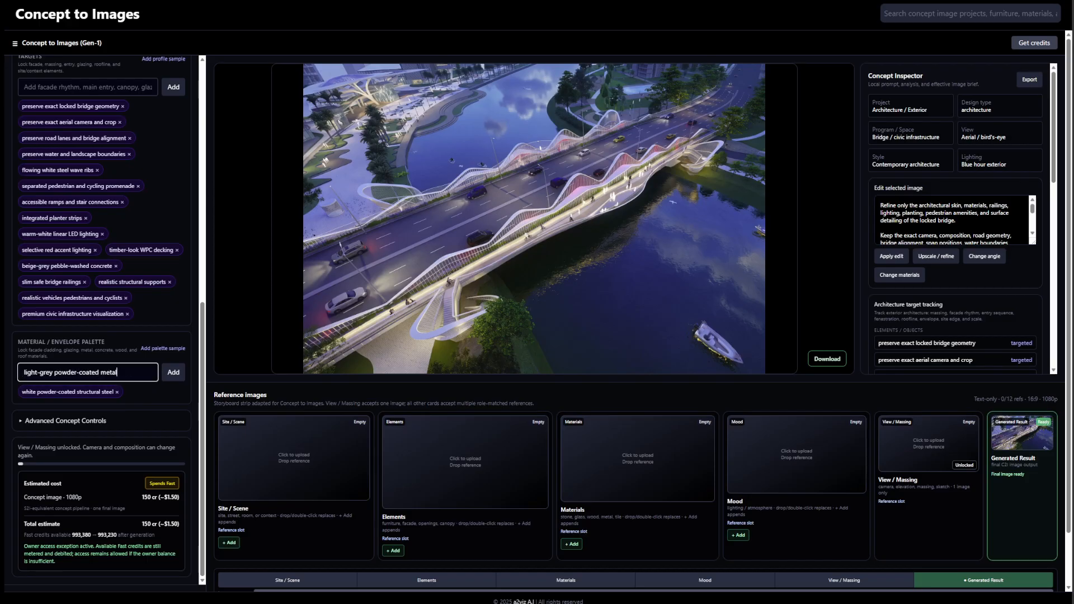
{"action": "left_click", "coordinate": [173, 372]}
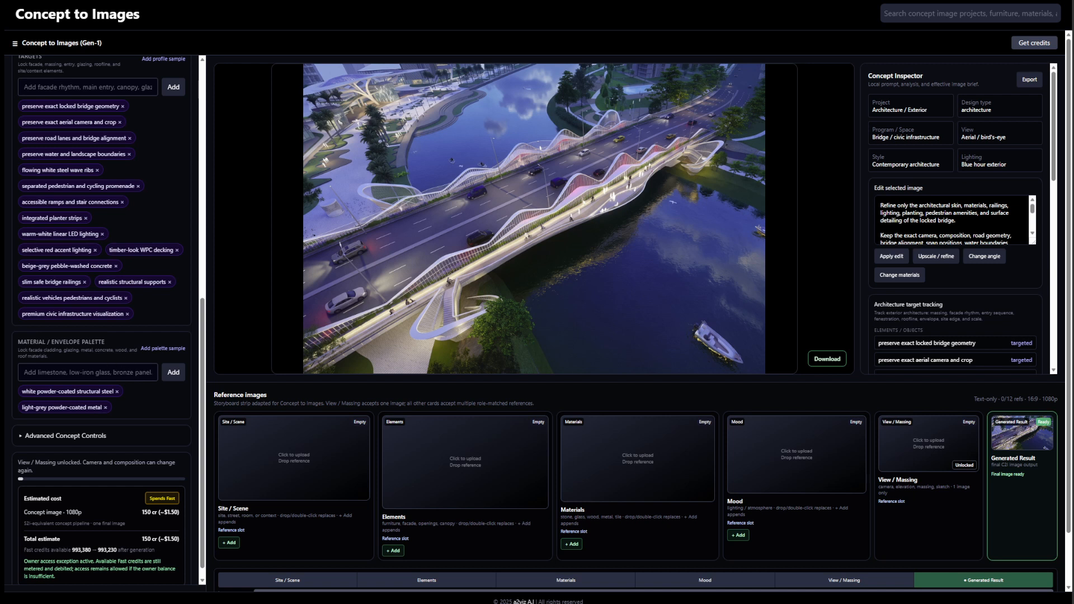
Add "clear WPC timber decking" and "dark walnut WPC decking" to the material and envelope palette
{"action": "left_click", "coordinate": [88, 373]}
{"action": "type", "text": "clear WPC timber decking"}
{"action": "left_click", "coordinate": [174, 372]}
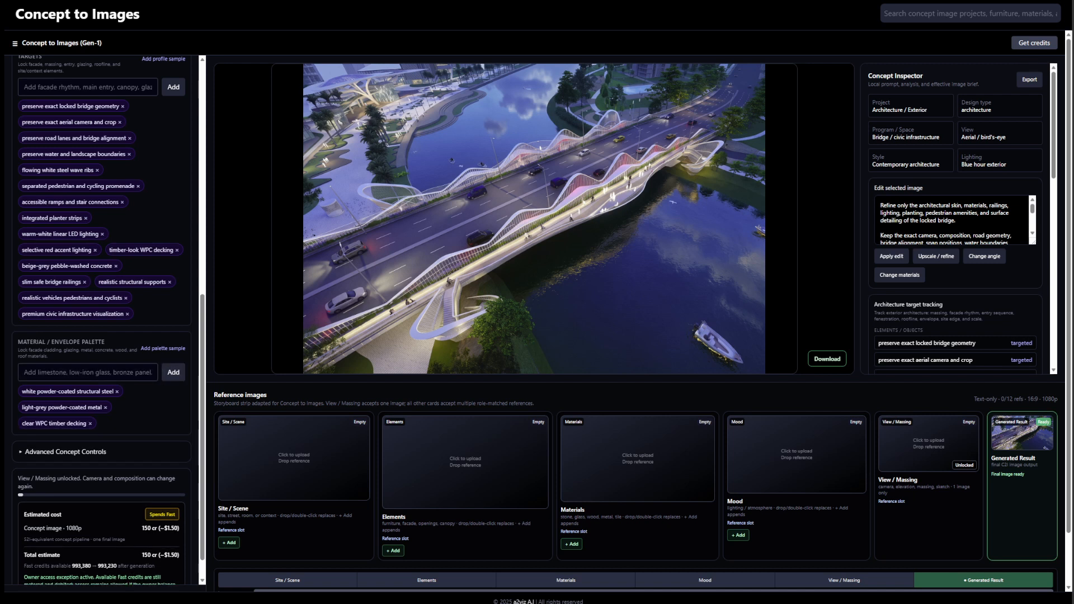
{"action": "left_click", "coordinate": [65, 372]}
{"action": "type", "text": "dark walnut WPC decking"}
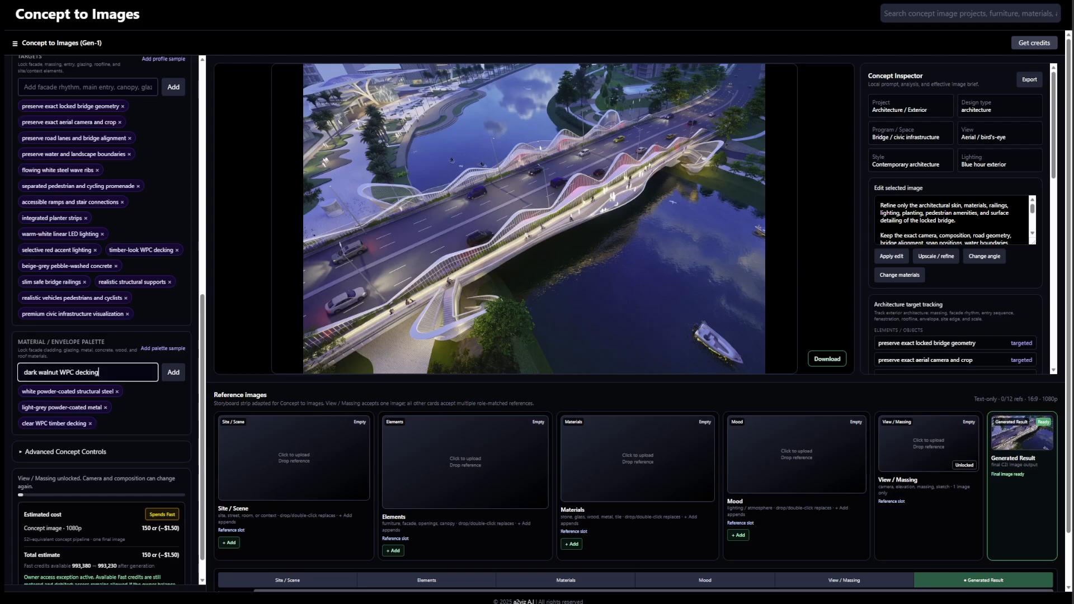
{"action": "left_click", "coordinate": [173, 372]}
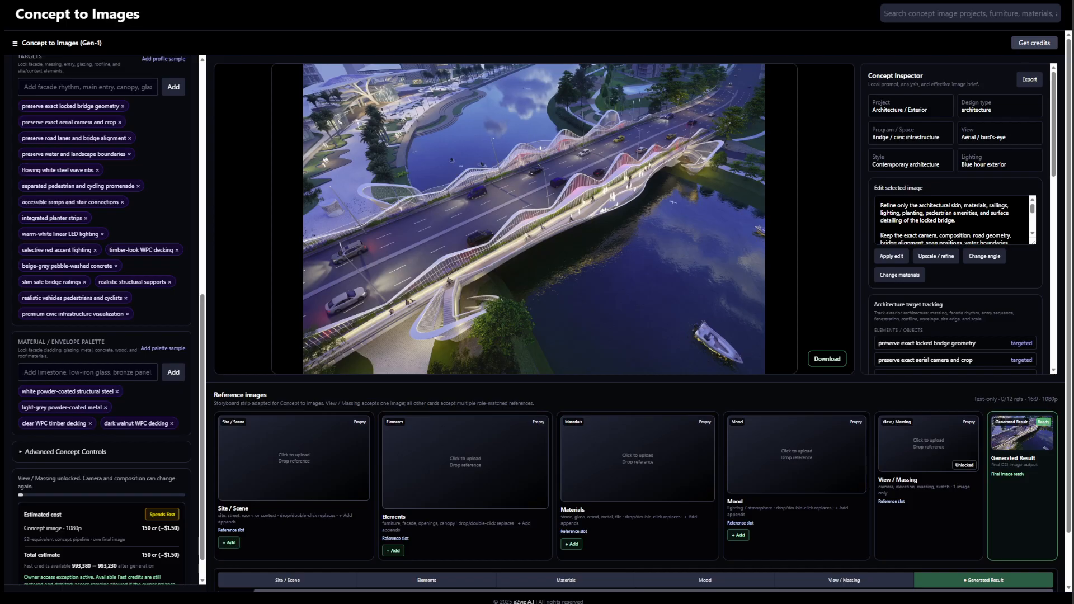
Add "ebony WPC accents" and "ash-grey WPC seating surfaces" to the material and envelope palette
{"action": "left_click", "coordinate": [95, 379]}
{"action": "type", "text": "ebony WPC accents"}
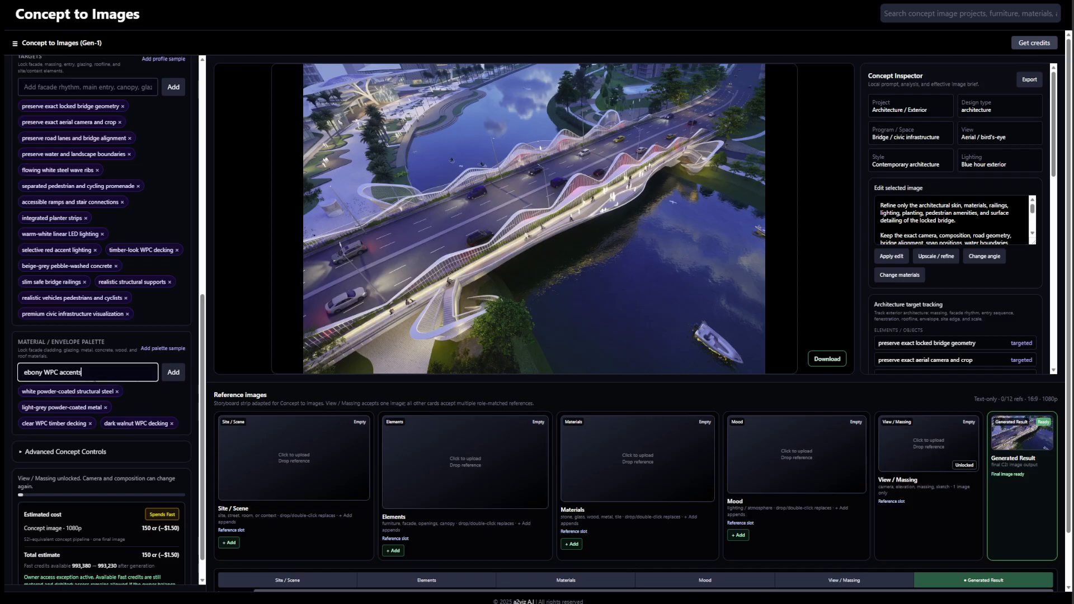
{"action": "left_click", "coordinate": [165, 374]}
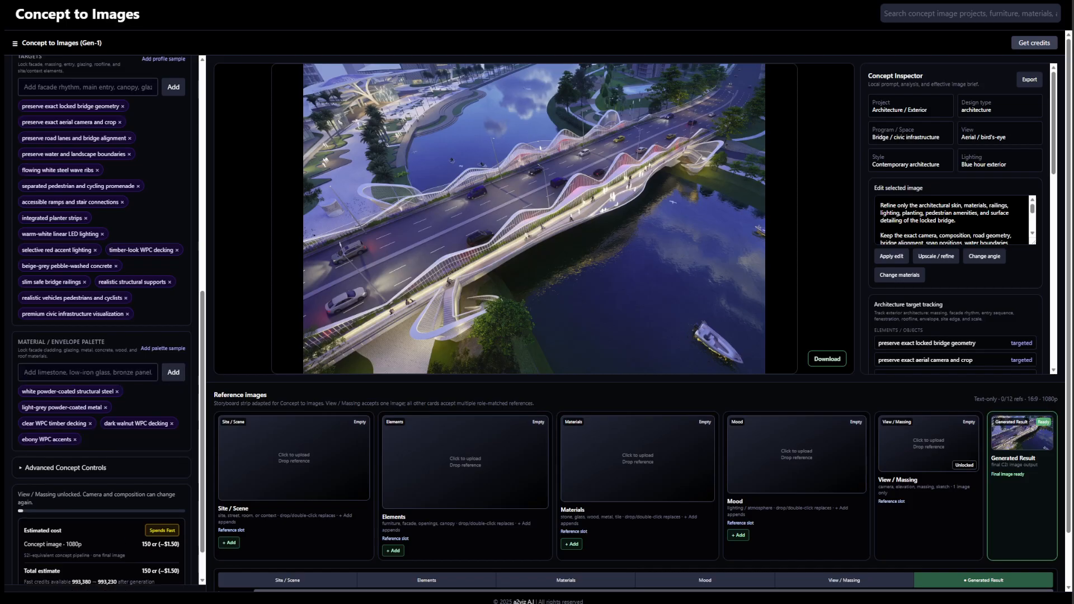
{"action": "left_click", "coordinate": [90, 372]}
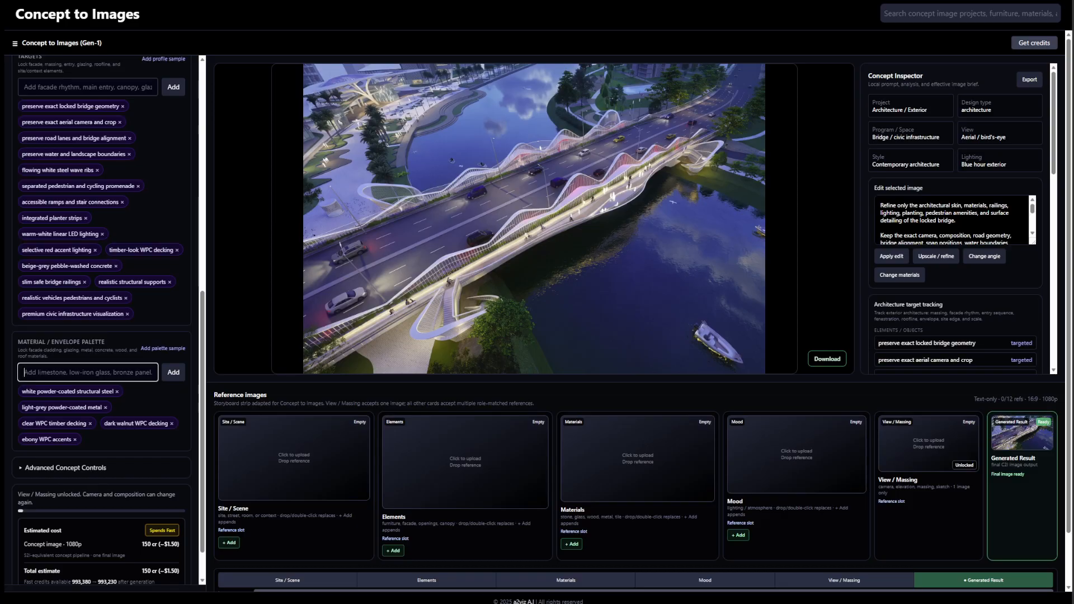
{"action": "type", "text": "ash-grey WPC seating surfaces"}
{"action": "left_click", "coordinate": [174, 372]}
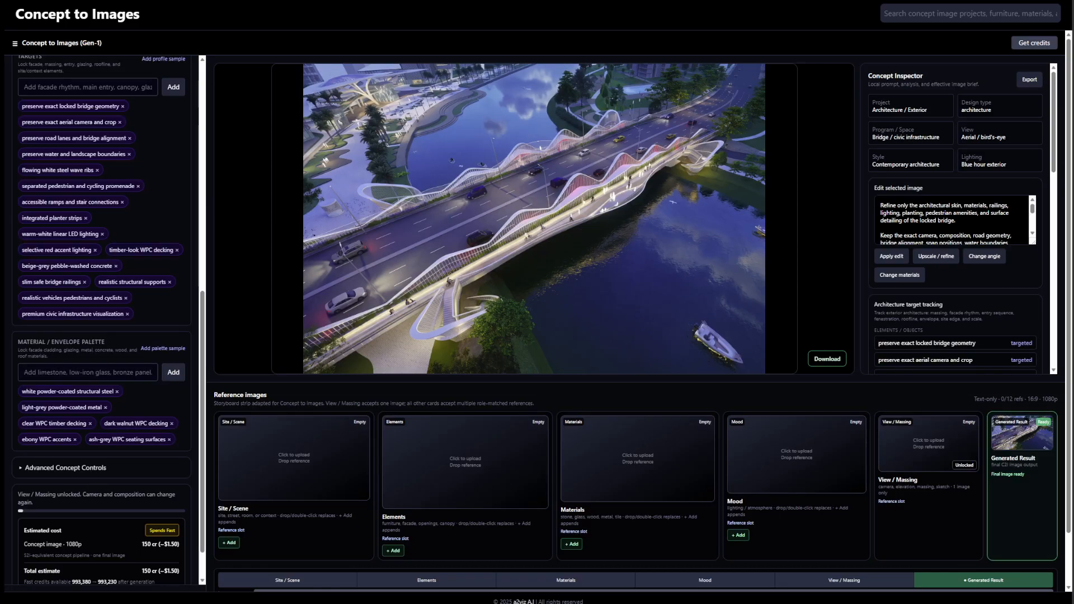
Add "beige pebble-washed concrete" and "light-grey pebble-washed concrete" to the material and envelope palette
{"action": "left_click", "coordinate": [52, 373]}
{"action": "type", "text": "beige pebble-washed concrete"}
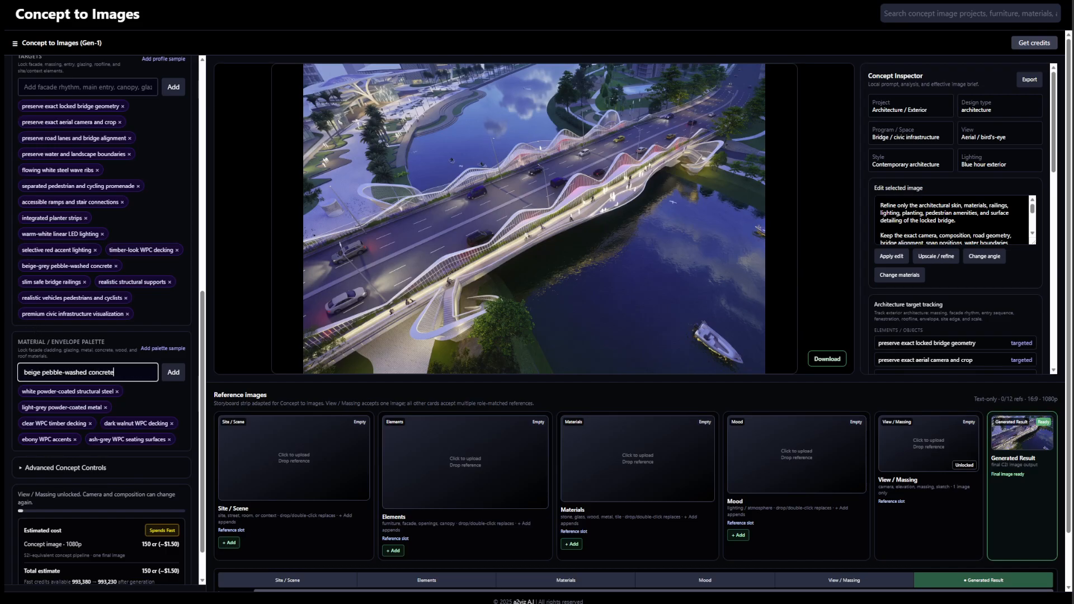
{"action": "left_click", "coordinate": [174, 373]}
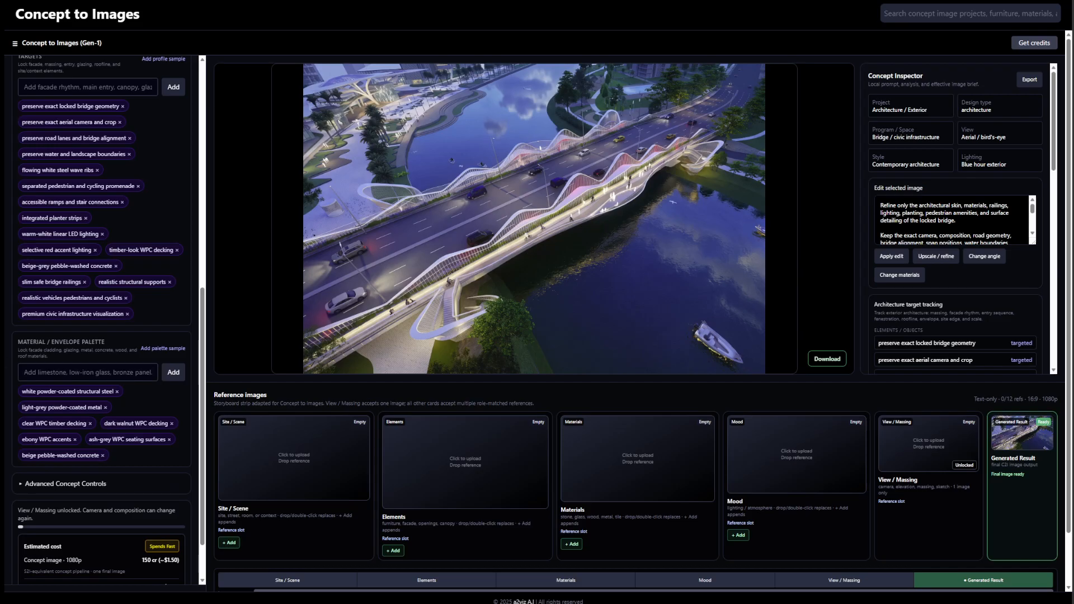
{"action": "left_click", "coordinate": [52, 372]}
{"action": "type", "text": "light-grey pebble-washed concrete"}
{"action": "left_click", "coordinate": [173, 372]}
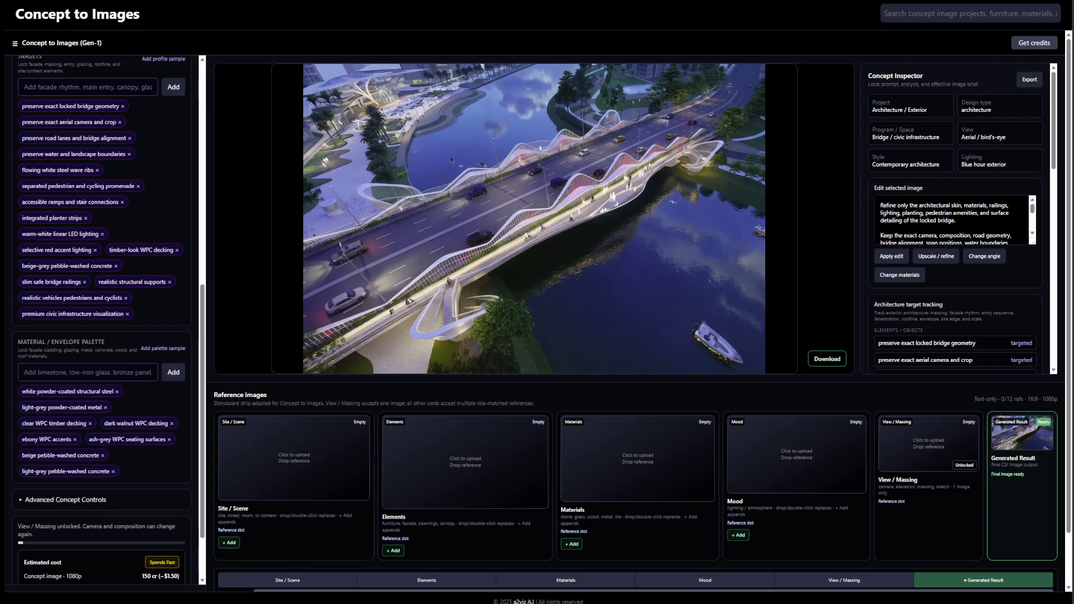
Add "warm-white 3000K integrated LEDs" and "restrained red architectural accent LEDs" to the material and envelope palette
{"action": "left_click", "coordinate": [87, 373]}
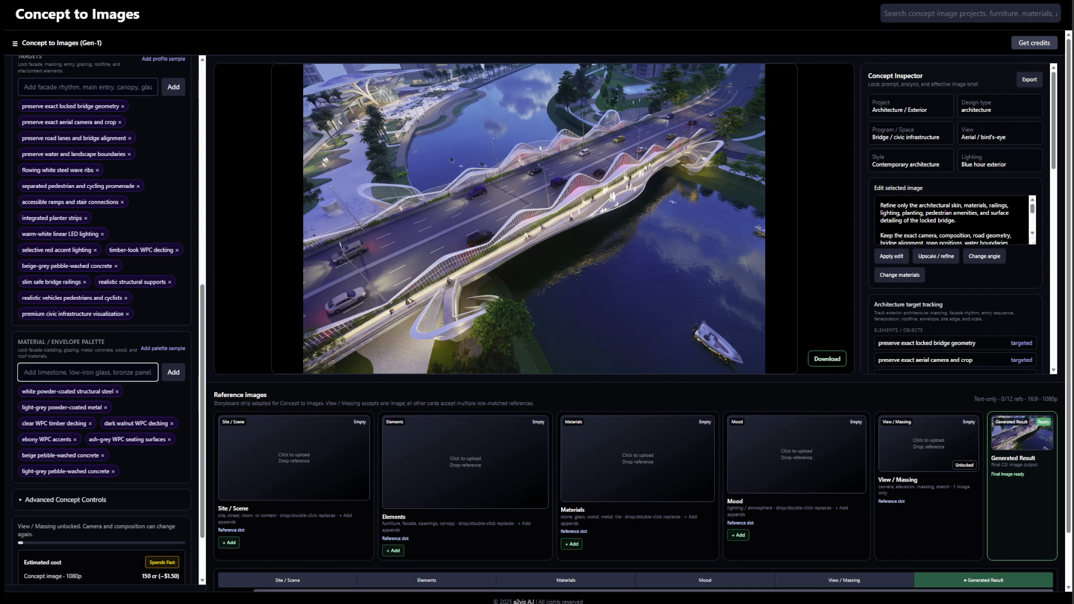
{"action": "type", "text": "warm-white 3000K integrated LEDs"}
{"action": "left_click", "coordinate": [174, 372]}
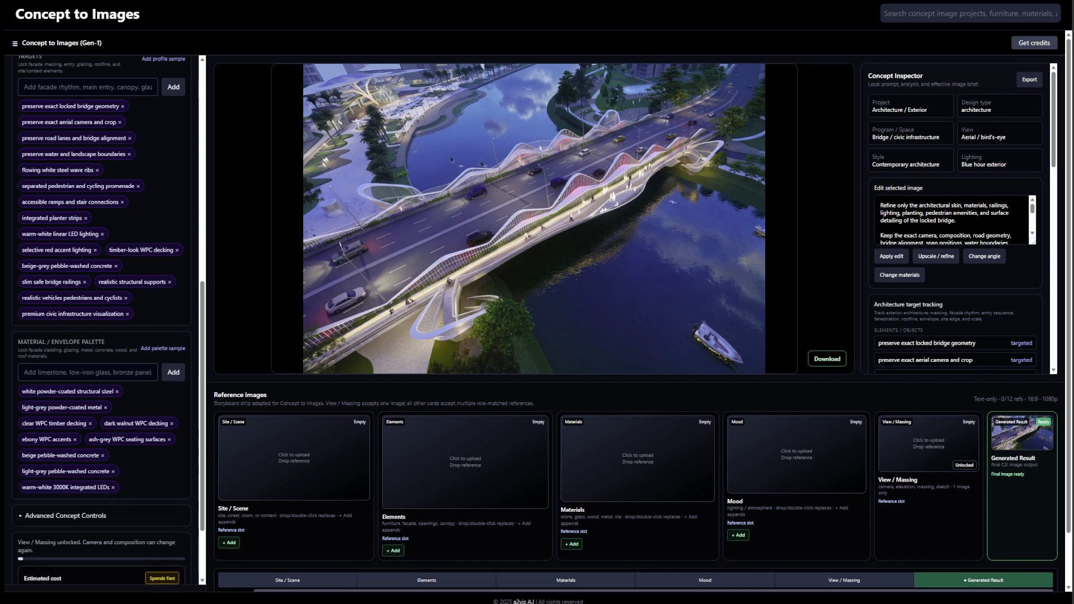
{"action": "left_click", "coordinate": [87, 373]}
{"action": "type", "text": "restrained red architectural accent LEDs"}
{"action": "left_click", "coordinate": [163, 372]}
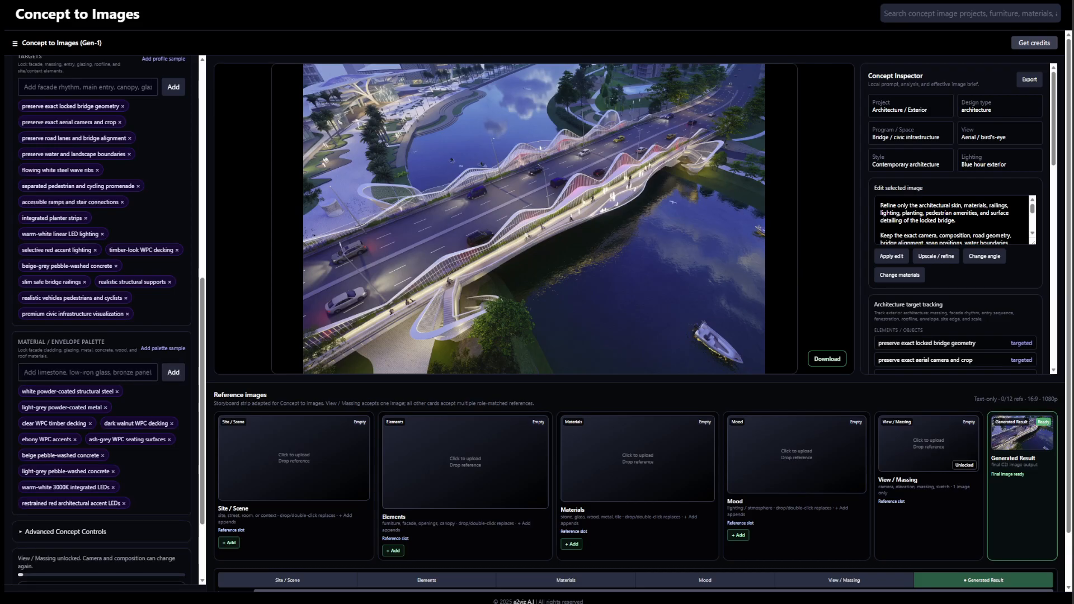
Add "low-maintenance riverside planting" and "non-slip exterior paving" to the material and envelope palette
{"action": "left_click", "coordinate": [87, 372]}
{"action": "type", "text": "low-maintenance riverside planting"}
{"action": "left_click", "coordinate": [172, 376]}
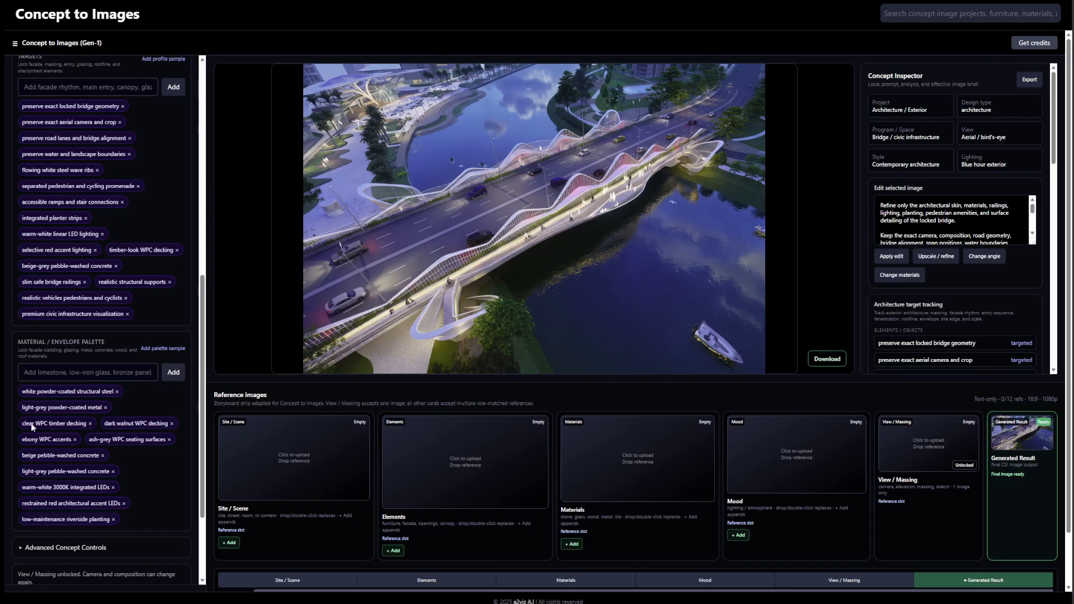
{"action": "left_click", "coordinate": [59, 372]}
{"action": "type", "text": "non-slip exterior paving"}
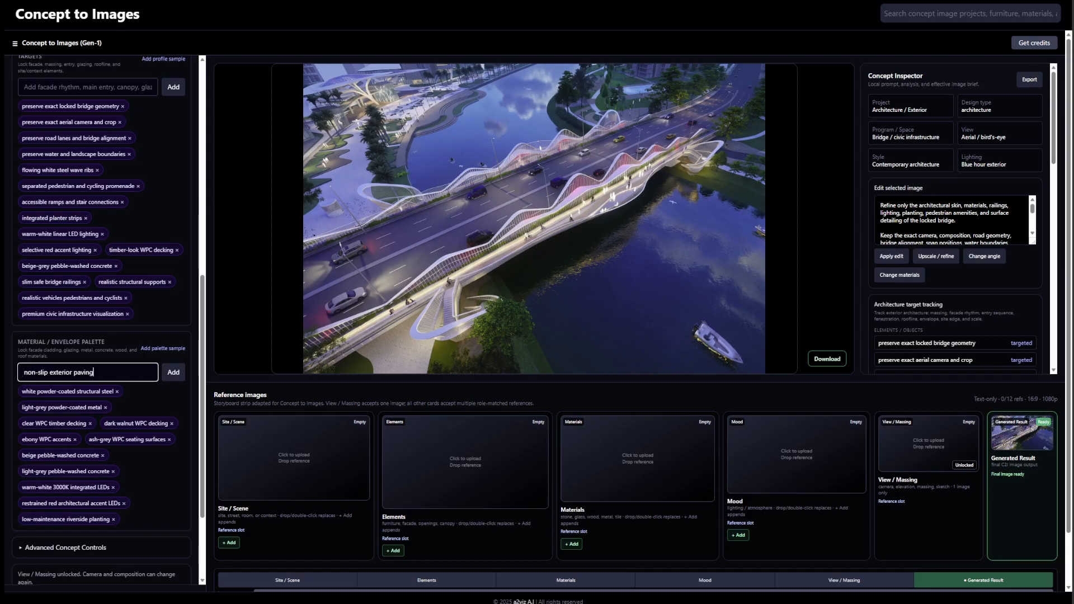
{"action": "left_click", "coordinate": [173, 373]}
Review the strength, realism and creativity settings in the Advanced Concept Controls and collapse them again
{"action": "scroll", "coordinate": [104, 397], "scroll_direction": "down", "scroll_amount": 1}
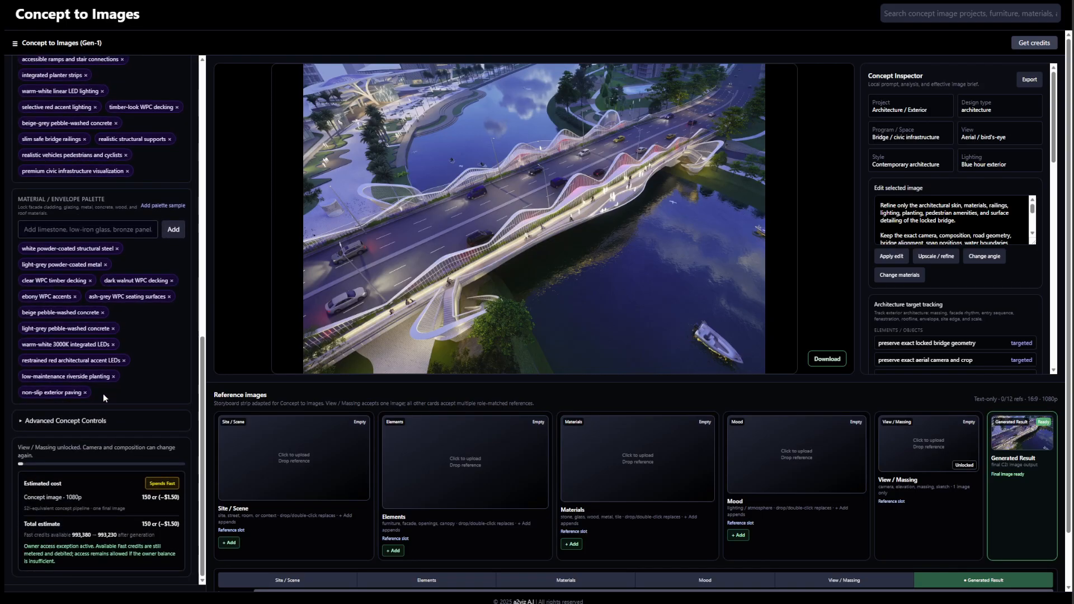
{"action": "left_click", "coordinate": [60, 422]}
{"action": "scroll", "coordinate": [63, 425], "scroll_direction": "down", "scroll_amount": 5}
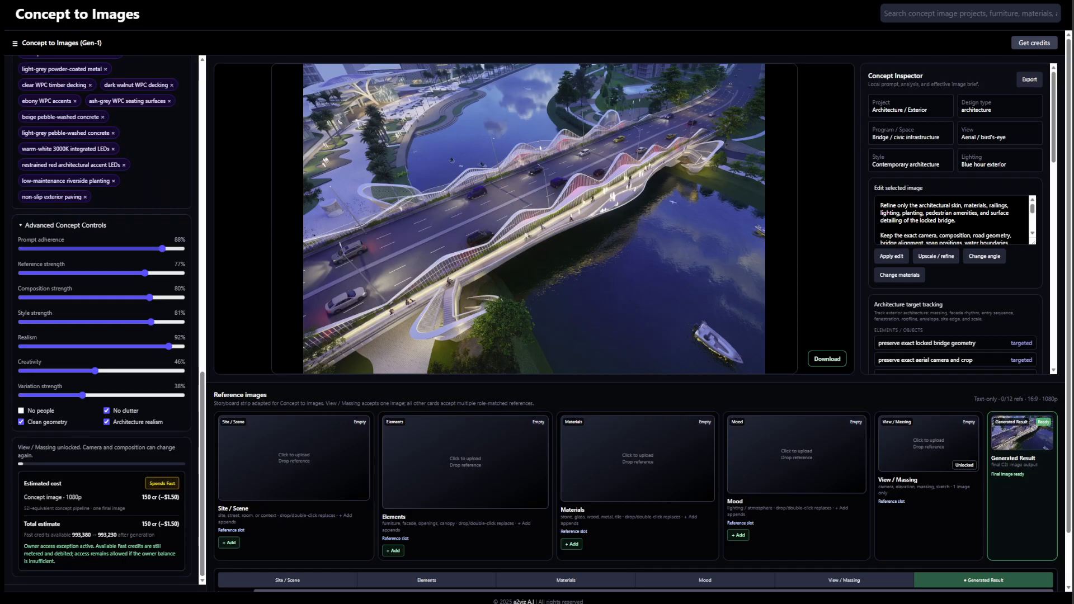
{"action": "left_click", "coordinate": [22, 226]}
Add the night photo of the blue-lit, wave-shaped bridge as the Mood reference image
{"action": "scroll", "coordinate": [91, 358], "scroll_direction": "up", "scroll_amount": 15}
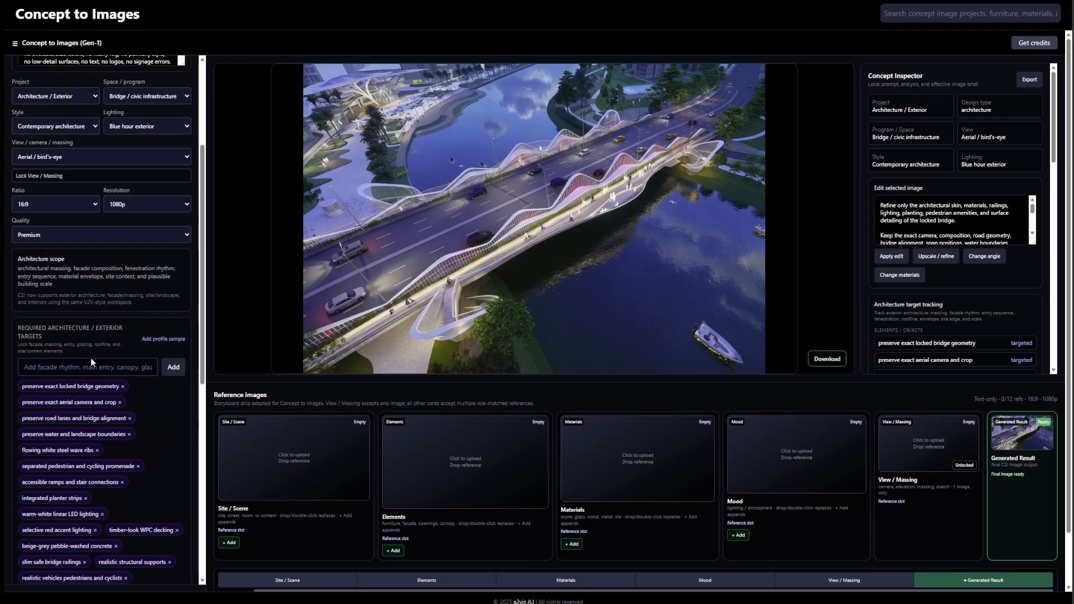
{"action": "scroll", "coordinate": [513, 352], "scroll_direction": "down", "scroll_amount": 1}
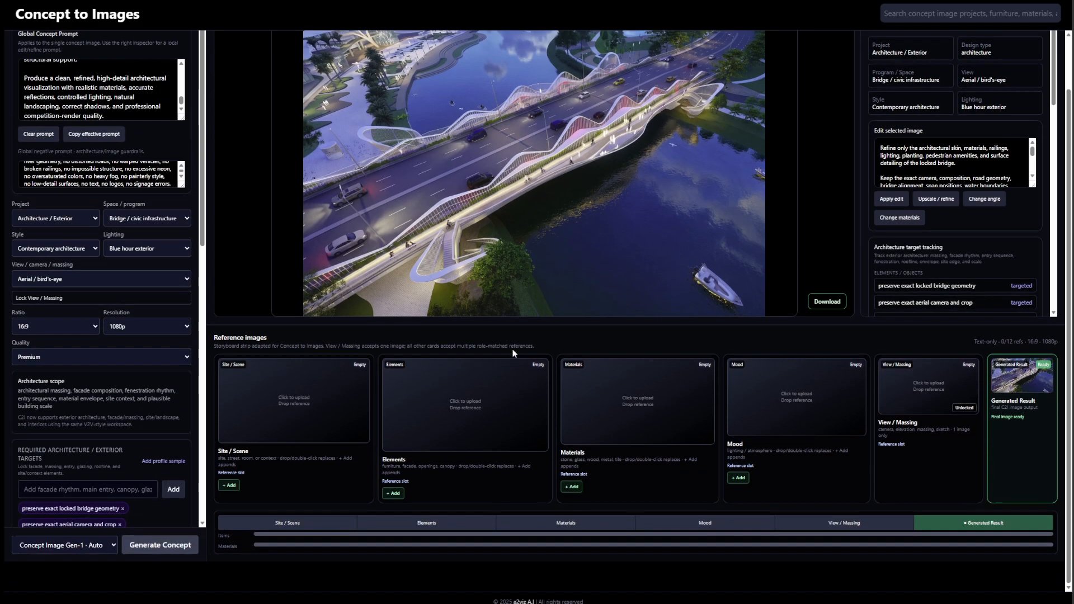
{"action": "scroll", "coordinate": [519, 334], "scroll_direction": "up", "scroll_amount": 1}
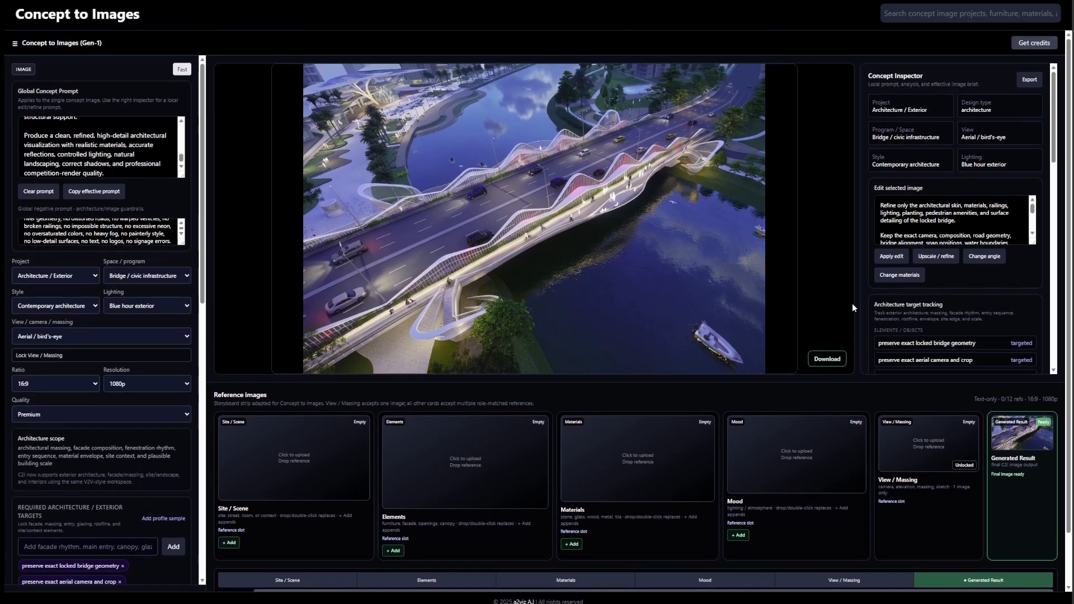
{"action": "scroll", "coordinate": [951, 261], "scroll_direction": "down", "scroll_amount": 5}
{"action": "scroll", "coordinate": [950, 261], "scroll_direction": "down", "scroll_amount": 8}
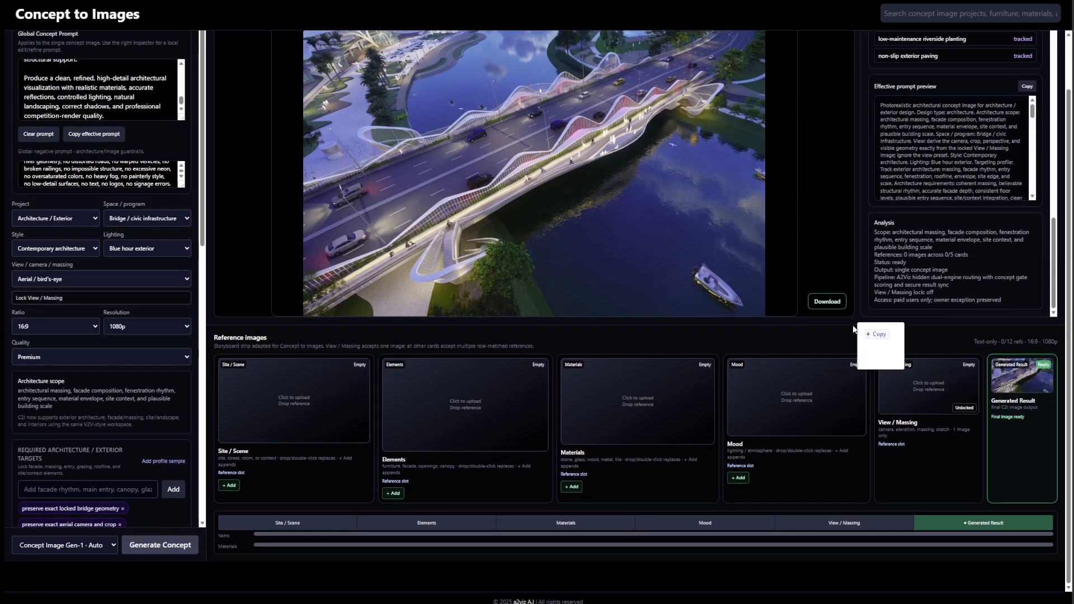
{"action": "left_click_drag", "start_coordinate": [866, 323], "coordinate": [636, 453]}
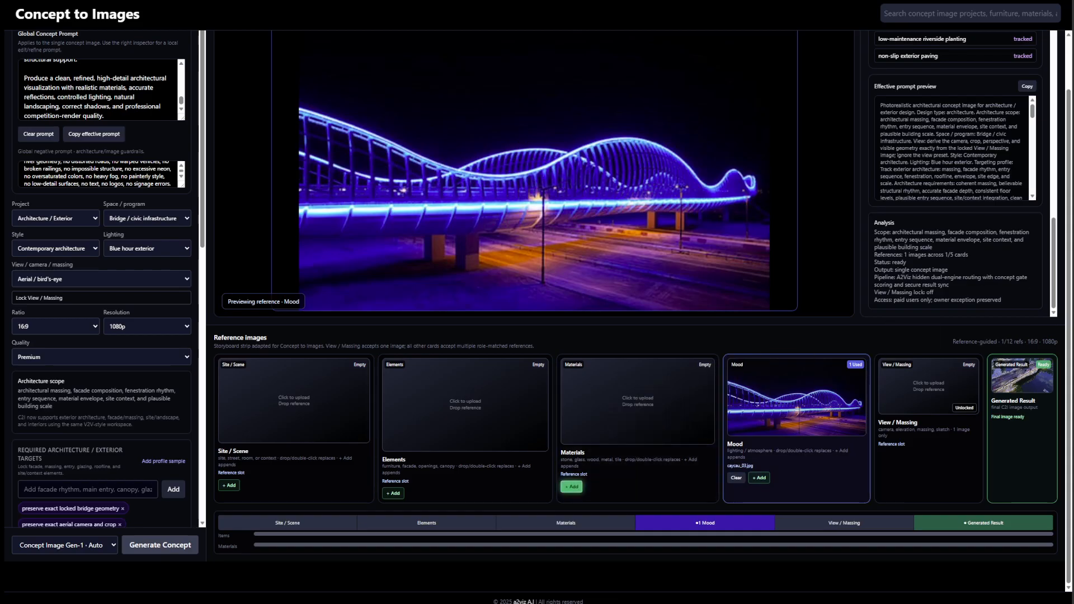
Add the aerial stadium photo as Site / Scene reference, material.png as Materials and the red-lit night bridge render as Elements
{"action": "left_click_drag", "start_coordinate": [1072, 255], "coordinate": [276, 419]}
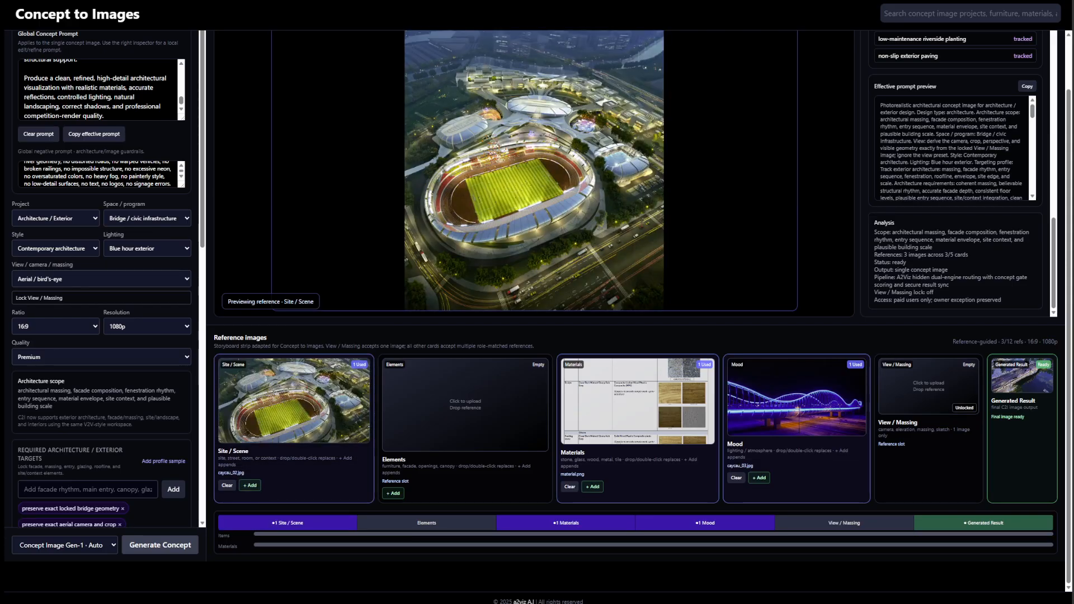
{"action": "left_click_drag", "start_coordinate": [1063, 394], "coordinate": [441, 431]}
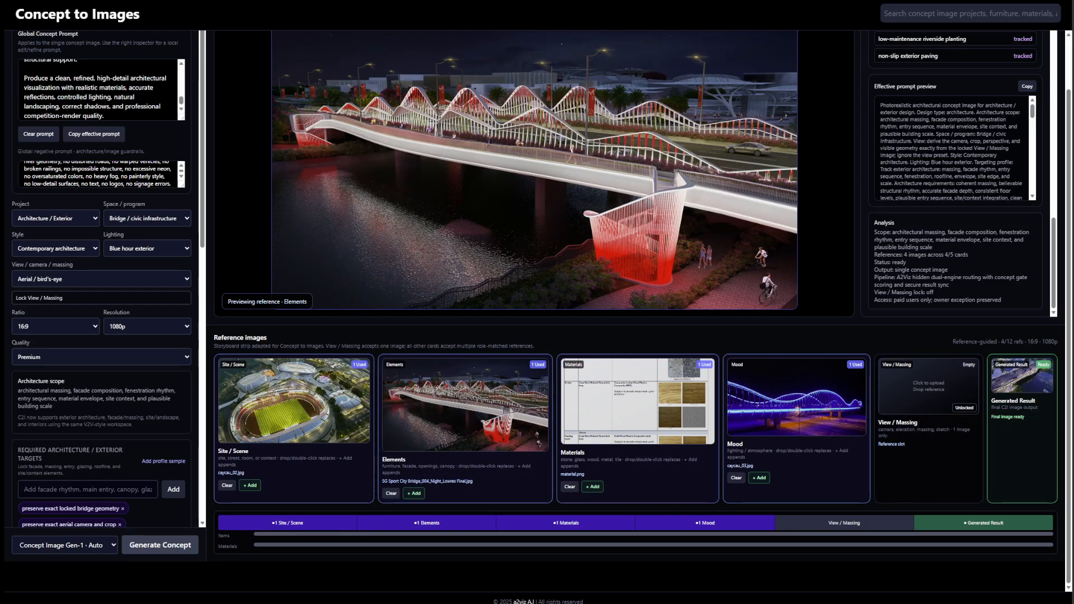
Add view.png, the daytime aerial bridge view, as the View / Massing reference and lock it
{"action": "left_click_drag", "start_coordinate": [1063, 414], "coordinate": [929, 417]}
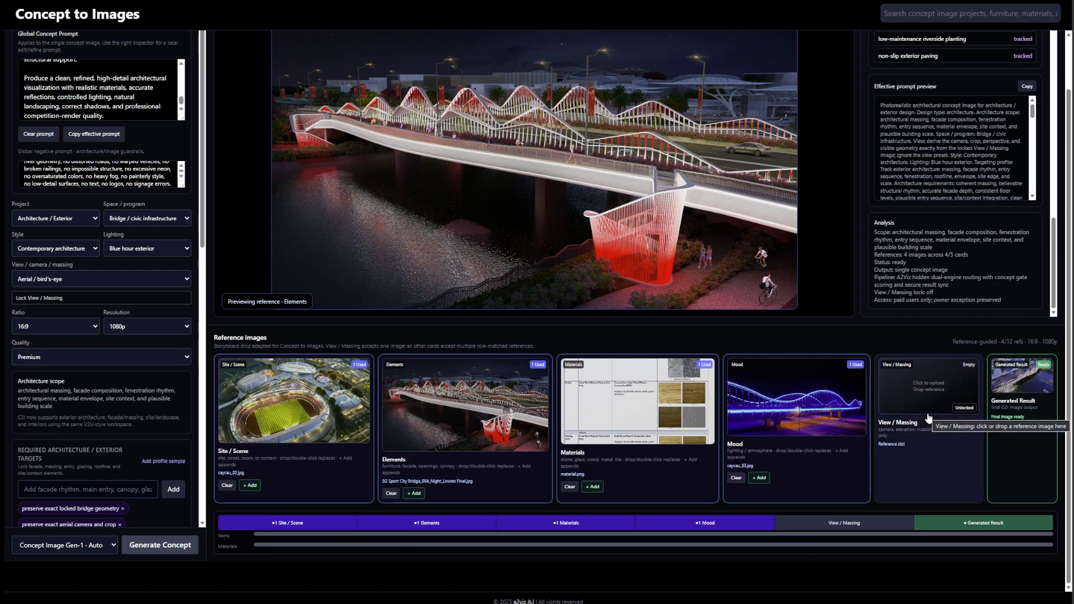
{"action": "left_click", "coordinate": [965, 409]}
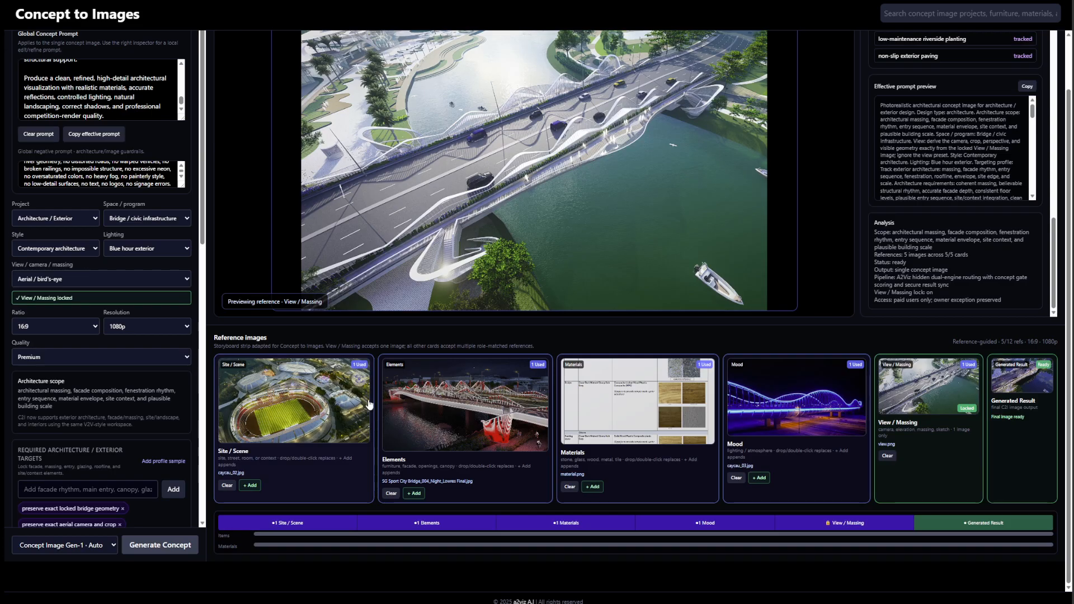
Generate the concept image with the View / Massing reference locked, using Concept Image Gen-1 - Auto
{"action": "scroll", "coordinate": [386, 396], "scroll_direction": "up", "scroll_amount": 1}
{"action": "scroll", "coordinate": [394, 393], "scroll_direction": "down", "scroll_amount": 1}
{"action": "scroll", "coordinate": [131, 482], "scroll_direction": "down", "scroll_amount": 15}
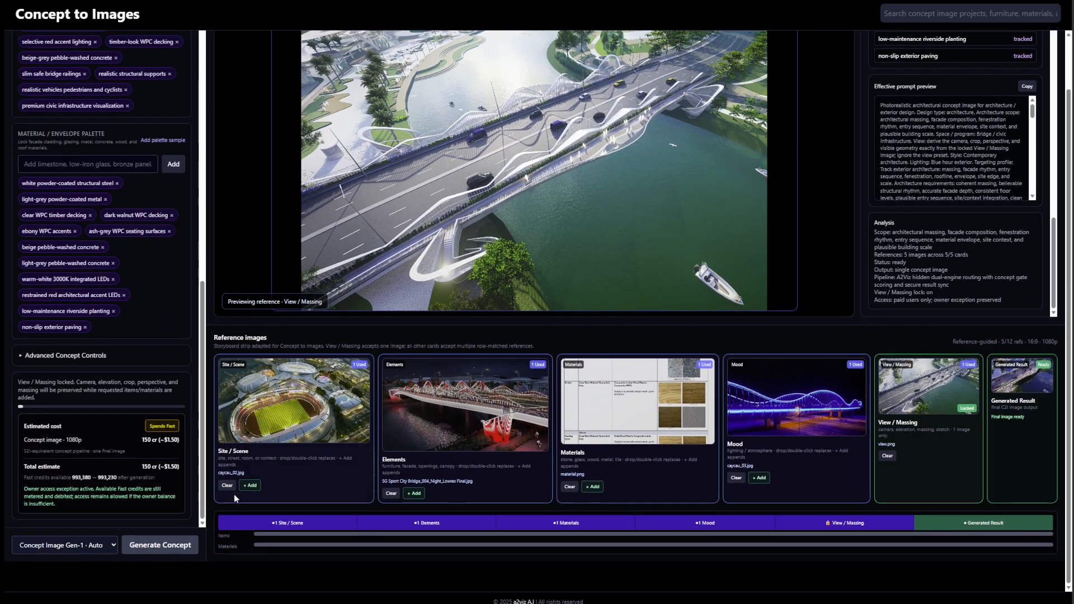
{"action": "left_click", "coordinate": [159, 546]}
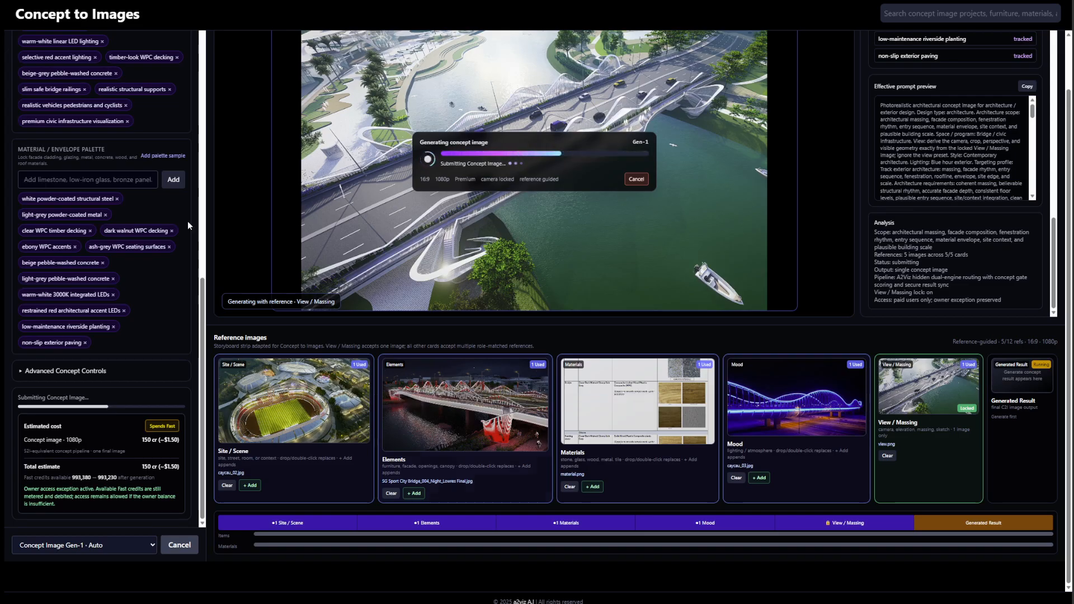
Review the project settings, exterior targets, material palette and cost estimate while the concept image generates
{"action": "scroll", "coordinate": [103, 343], "scroll_direction": "up", "scroll_amount": 1}
{"action": "scroll", "coordinate": [102, 343], "scroll_direction": "up", "scroll_amount": 10}
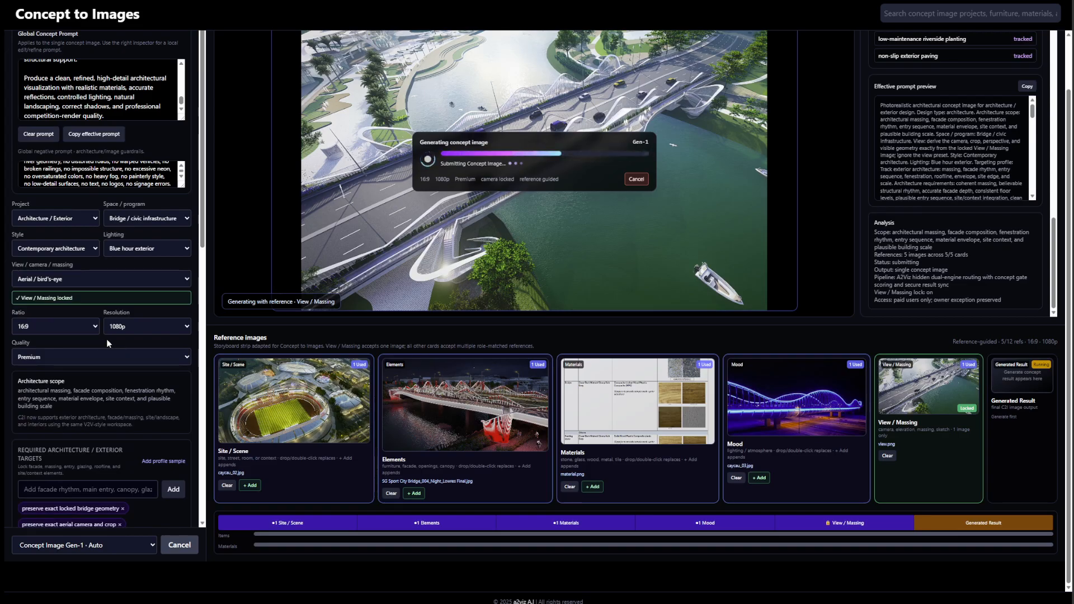
{"action": "scroll", "coordinate": [243, 308], "scroll_direction": "up", "scroll_amount": 1}
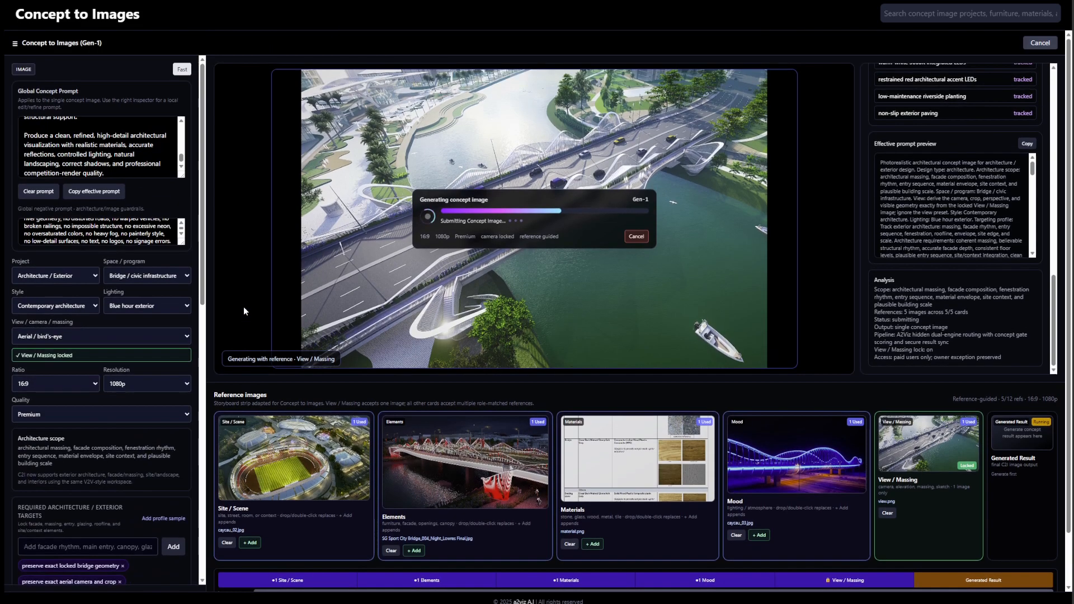
{"action": "scroll", "coordinate": [244, 311], "scroll_direction": "down", "scroll_amount": 1}
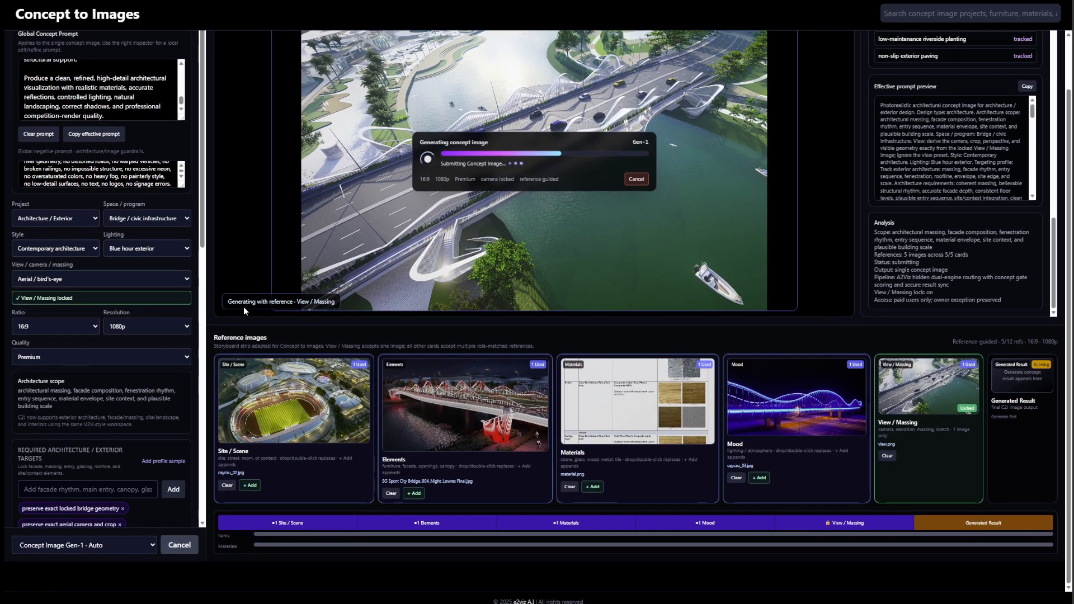
{"action": "scroll", "coordinate": [243, 311], "scroll_direction": "up", "scroll_amount": 1}
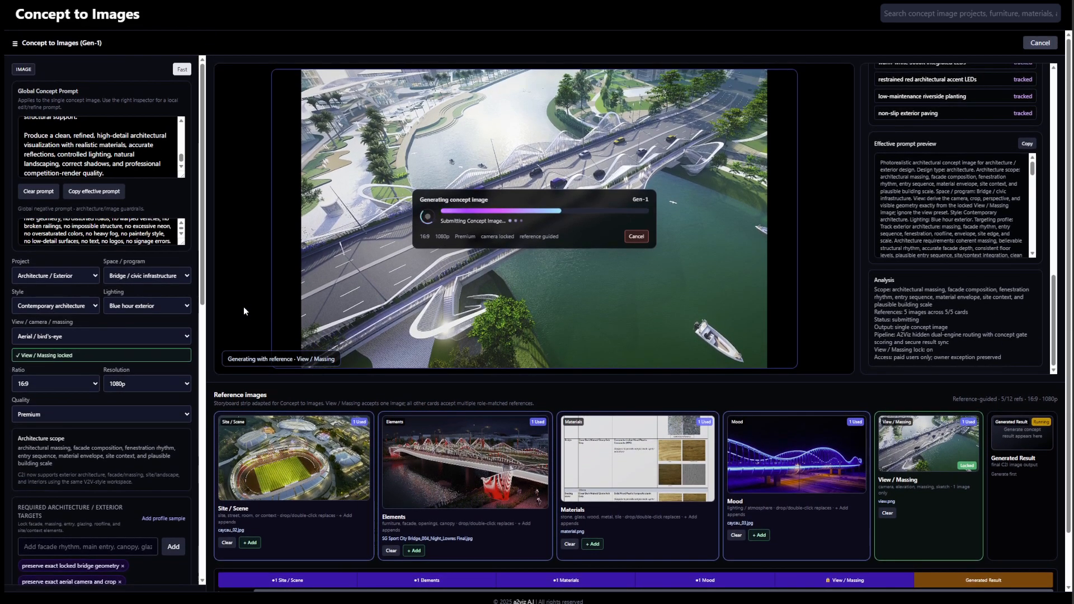
{"action": "scroll", "coordinate": [93, 314], "scroll_direction": "down", "scroll_amount": 8}
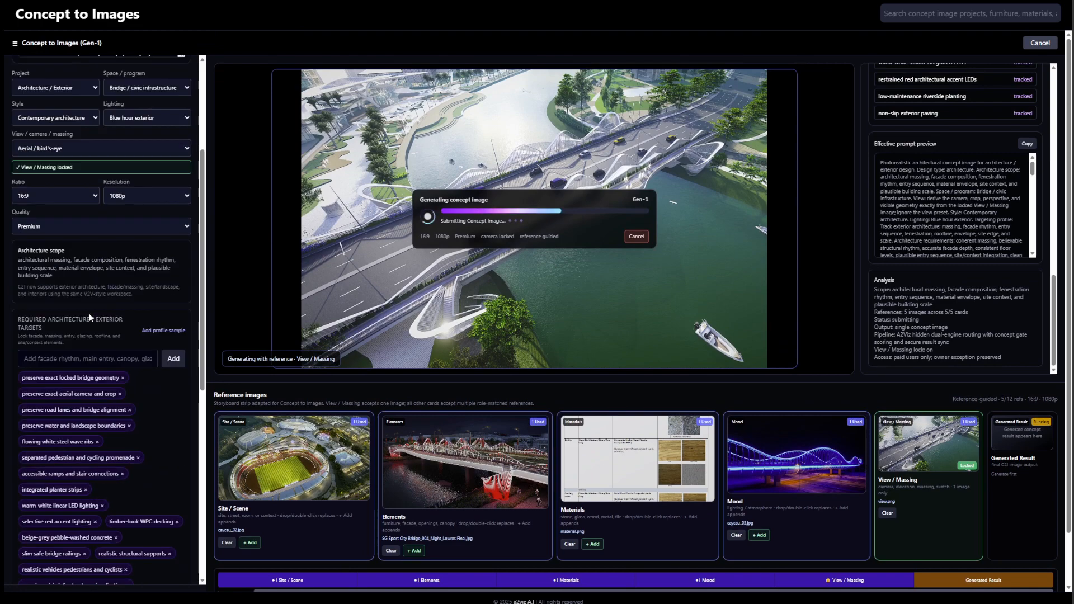
{"action": "scroll", "coordinate": [100, 317], "scroll_direction": "down", "scroll_amount": 3}
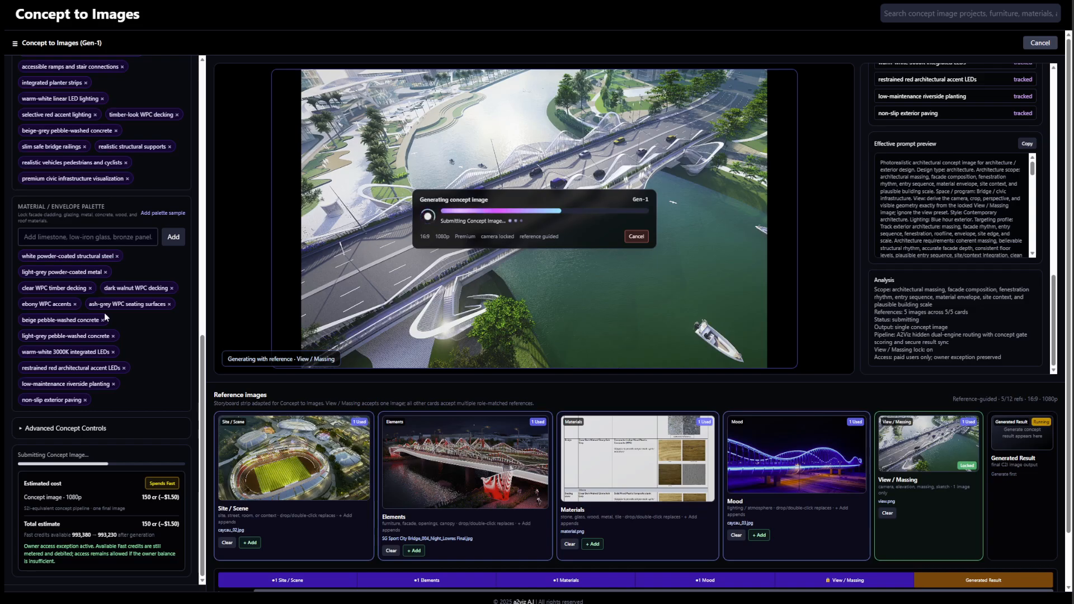
{"action": "scroll", "coordinate": [125, 312], "scroll_direction": "up", "scroll_amount": 10}
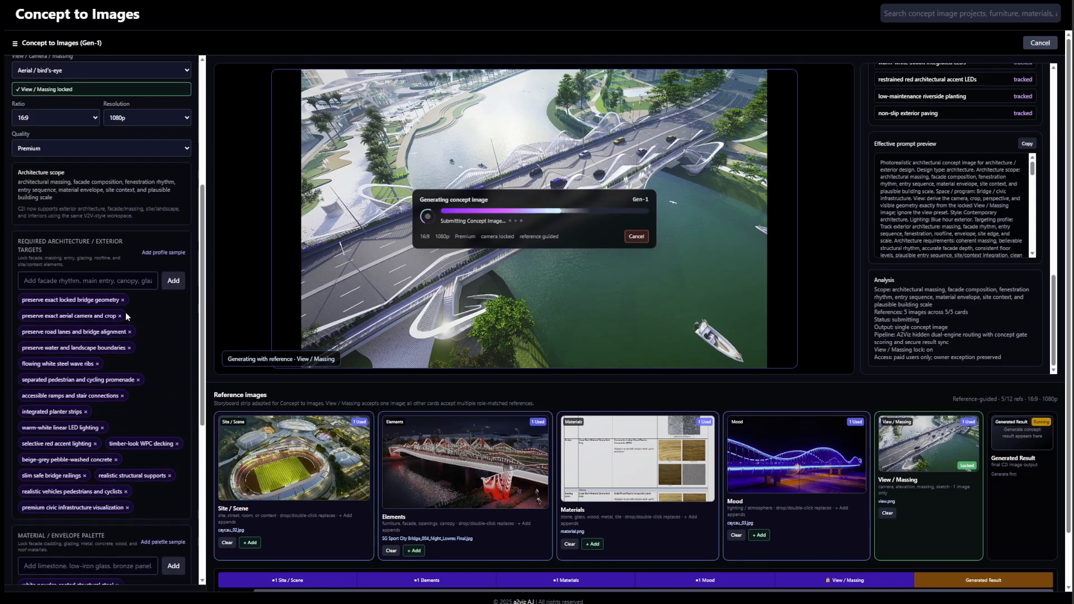
{"action": "scroll", "coordinate": [125, 313], "scroll_direction": "up", "scroll_amount": 1}
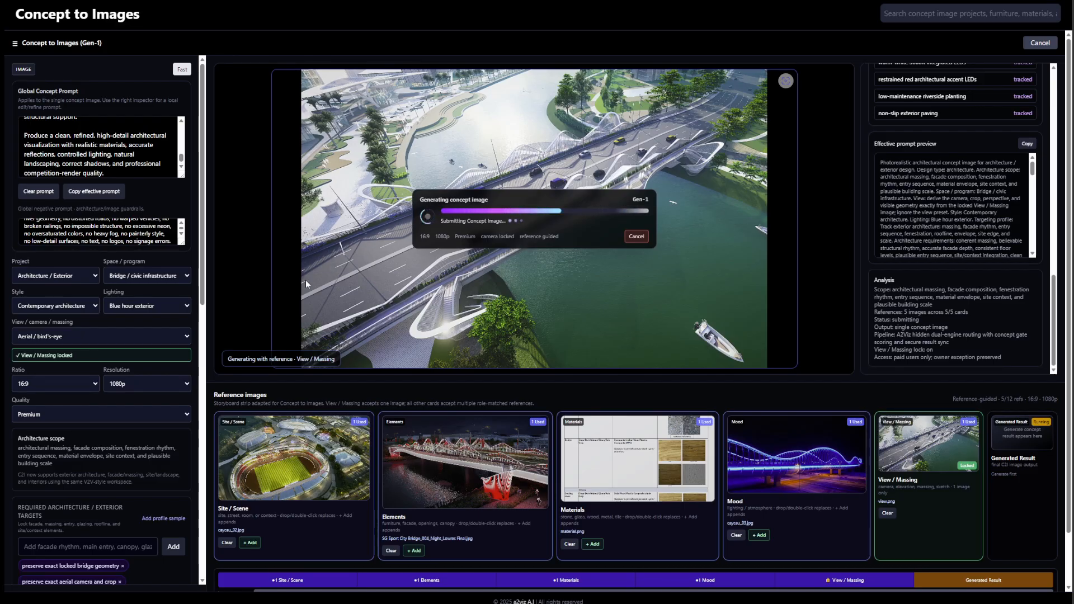
{"action": "scroll", "coordinate": [108, 288], "scroll_direction": "down", "scroll_amount": 15}
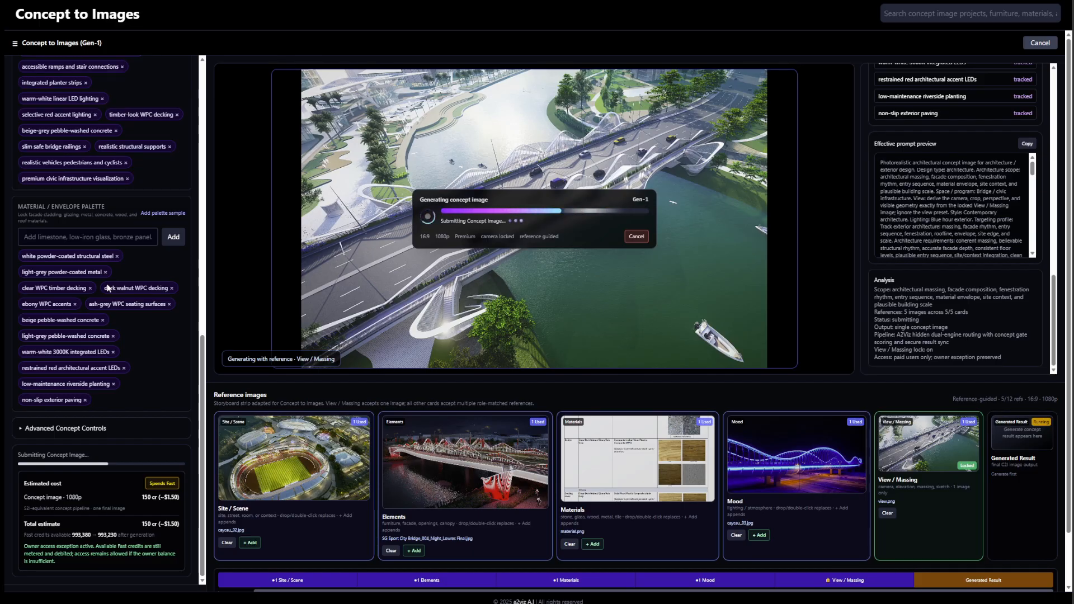
{"action": "scroll", "coordinate": [108, 288], "scroll_direction": "up", "scroll_amount": 3}
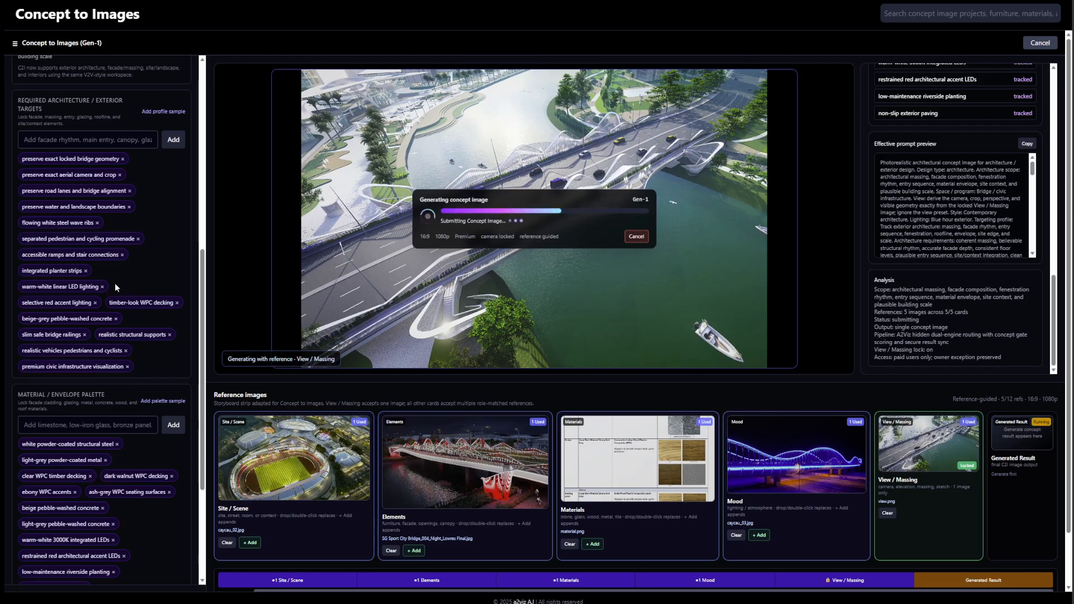
{"action": "scroll", "coordinate": [130, 284], "scroll_direction": "up", "scroll_amount": 3}
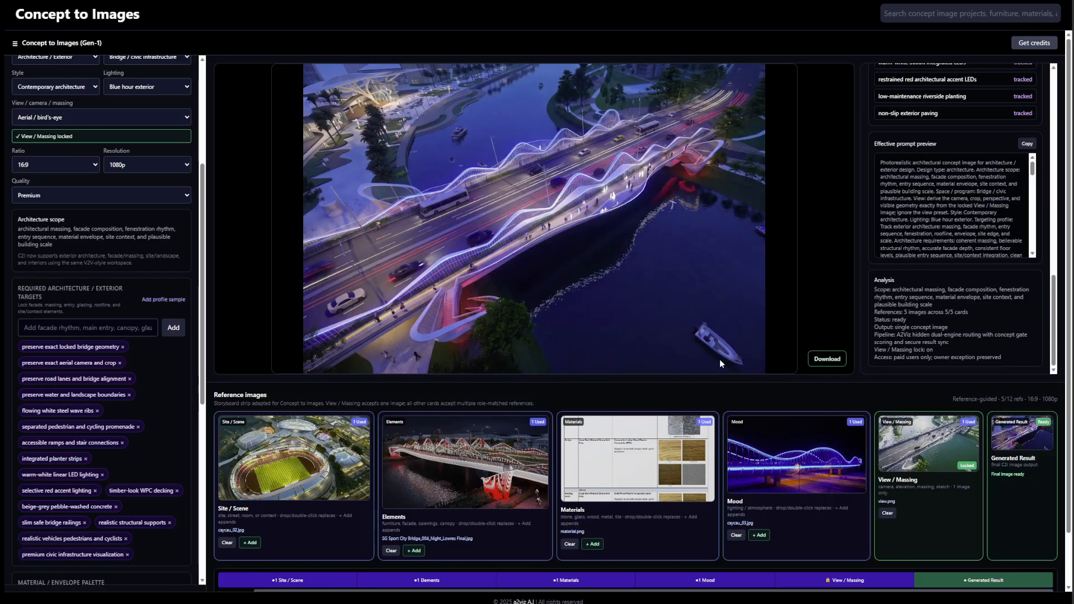
Download the generated locked-view bridge image and capture a screenshot of the whole workspace
{"action": "left_click", "coordinate": [827, 359]}
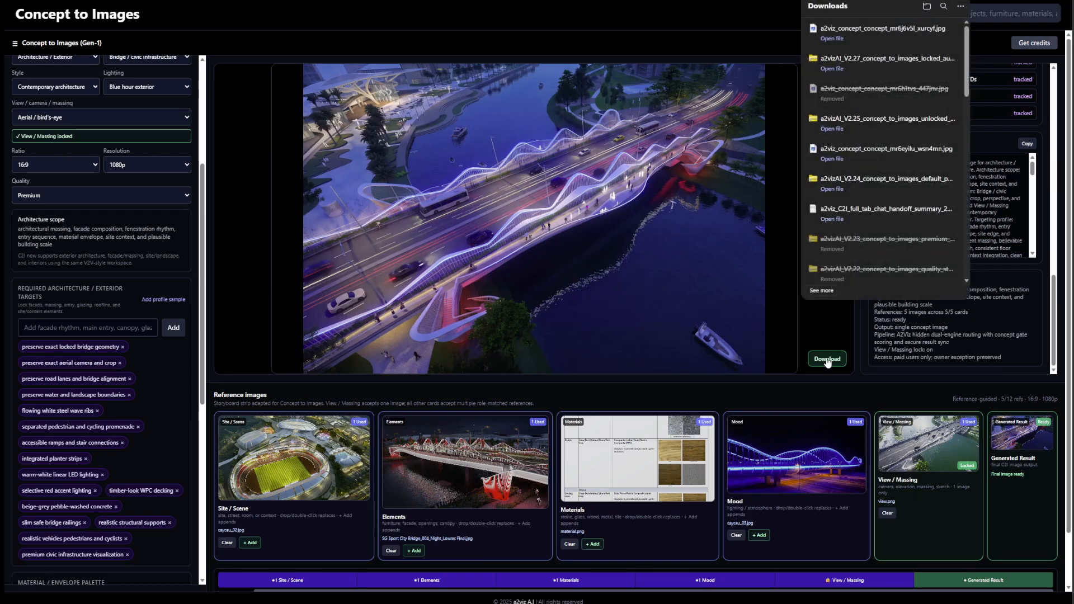
{"action": "left_click", "coordinate": [231, 11]}
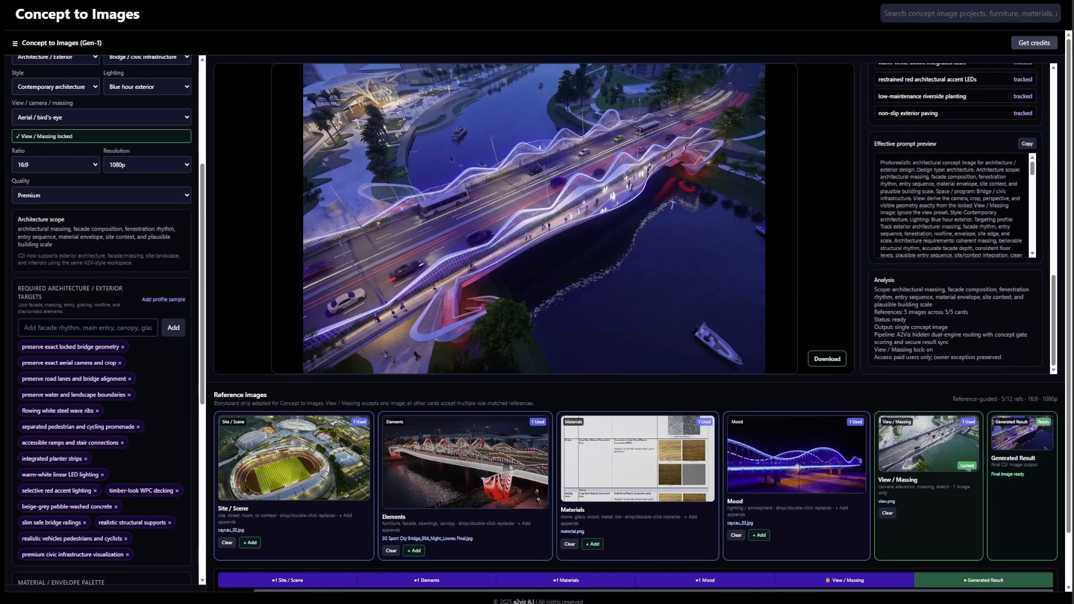
{"action": "key", "text": "super+shift+s"}
{"action": "left_click_drag", "start_coordinate": [4, 1], "coordinate": [1070, 603]}
Unlock the View / Massing reference and generate the concept image again
{"action": "left_click", "coordinate": [966, 466]}
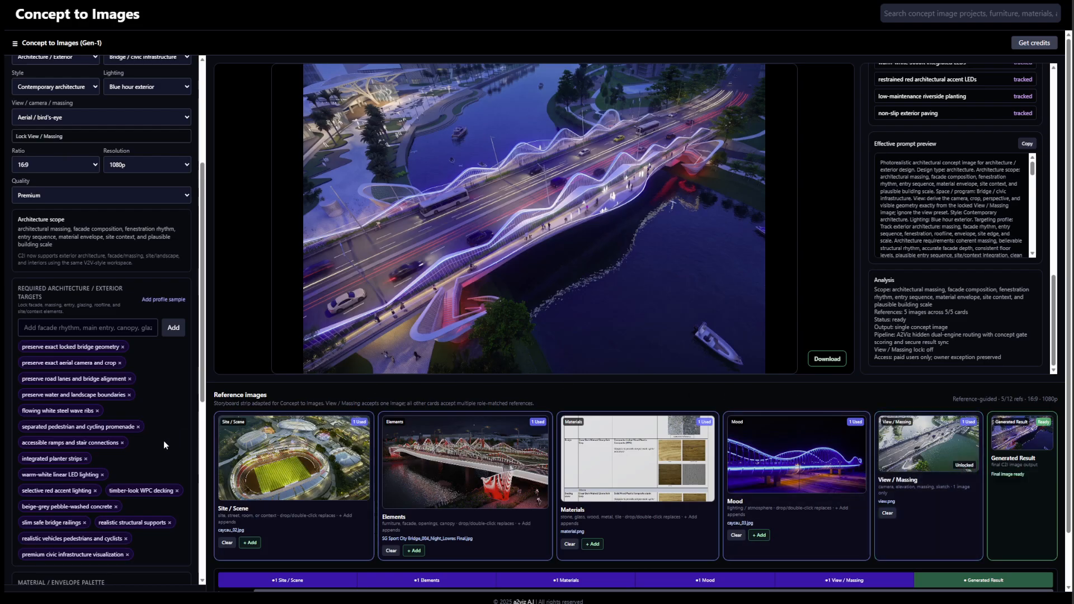
{"action": "scroll", "coordinate": [164, 445], "scroll_direction": "down", "scroll_amount": 6}
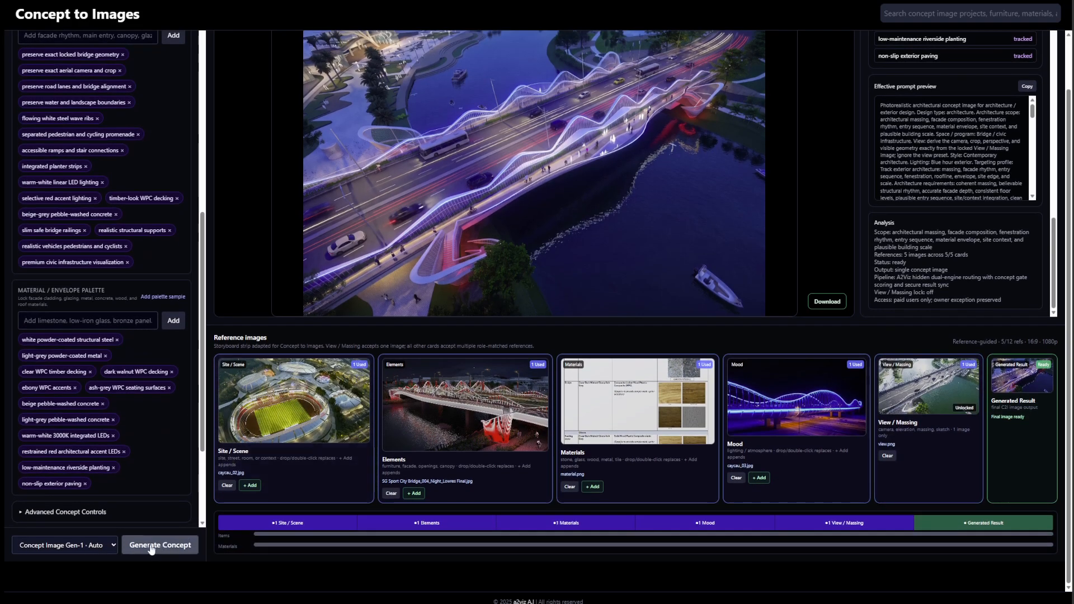
{"action": "left_click", "coordinate": [151, 550]}
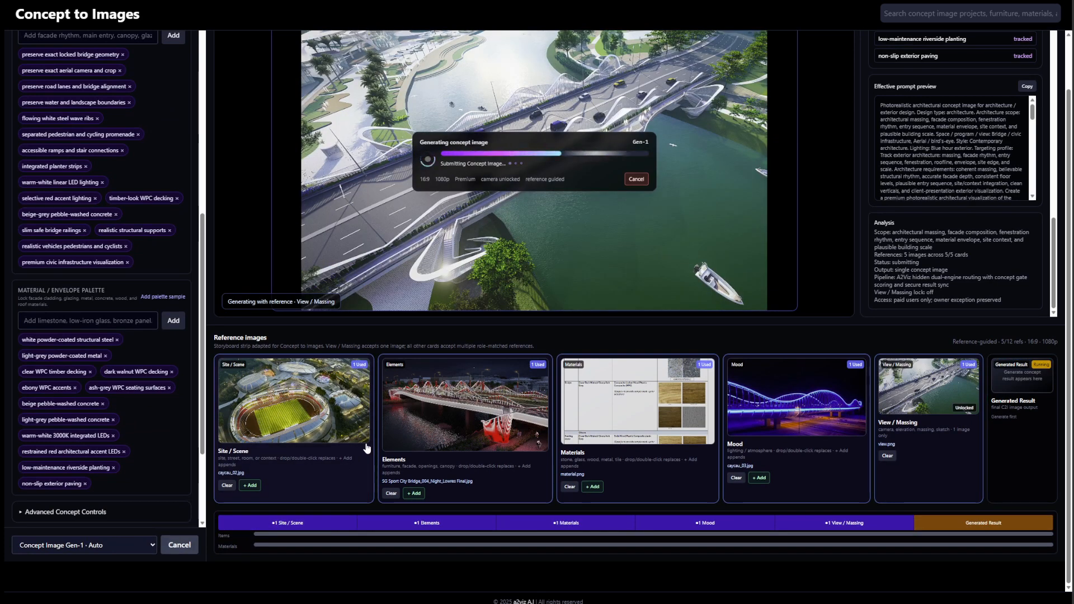
Download the bridge image generated with the unlocked view and capture a screenshot of the whole workspace
{"action": "scroll", "coordinate": [366, 447], "scroll_direction": "up", "scroll_amount": 1}
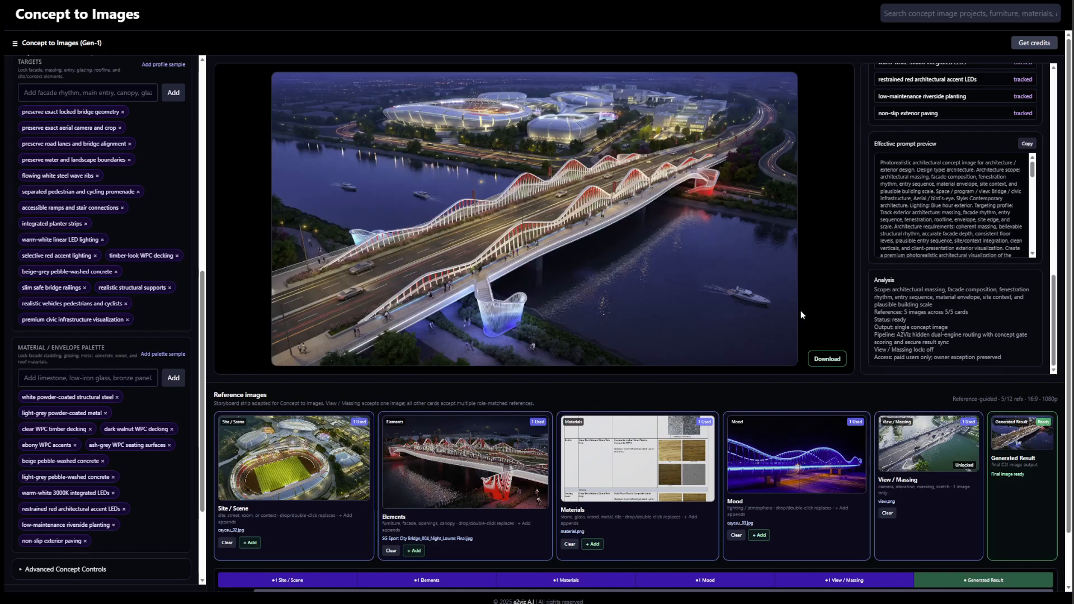
{"action": "left_click", "coordinate": [827, 359]}
{"action": "key", "text": "super+shift+s"}
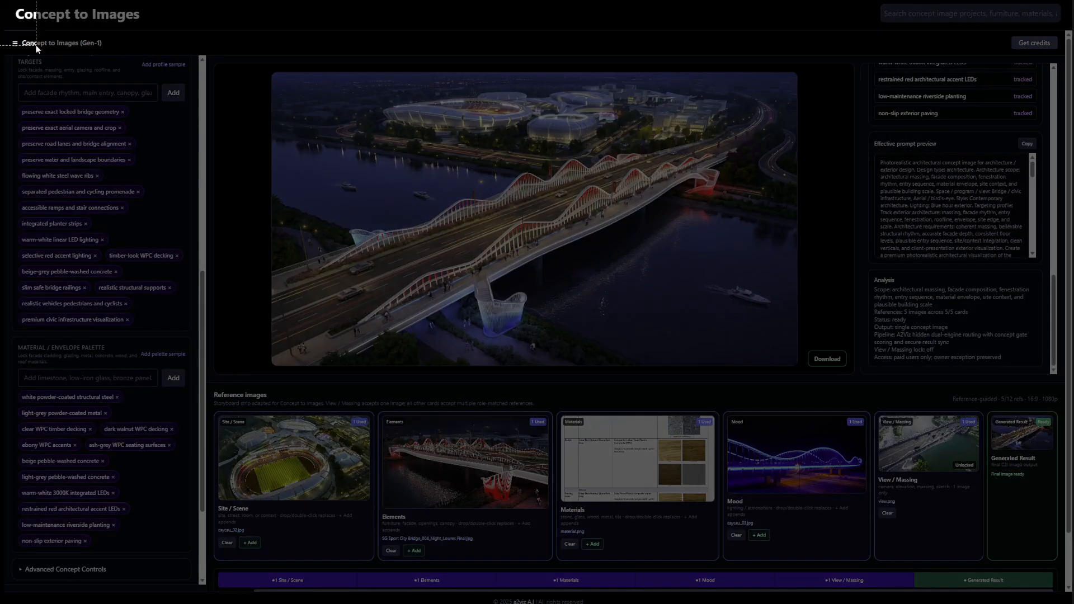
{"action": "left_click_drag", "start_coordinate": [3, 3], "coordinate": [974, 592]}
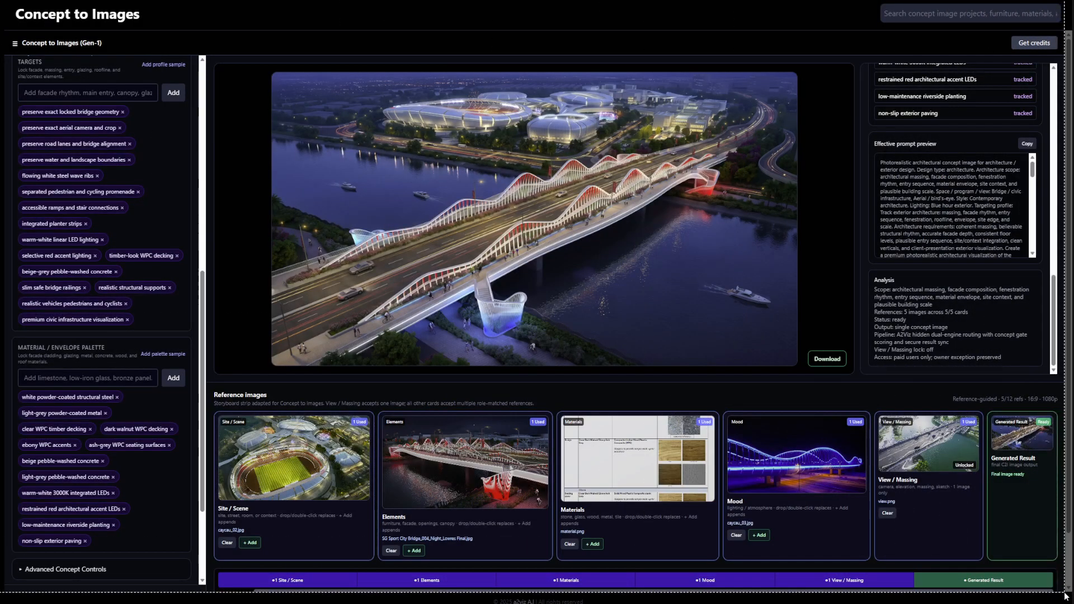